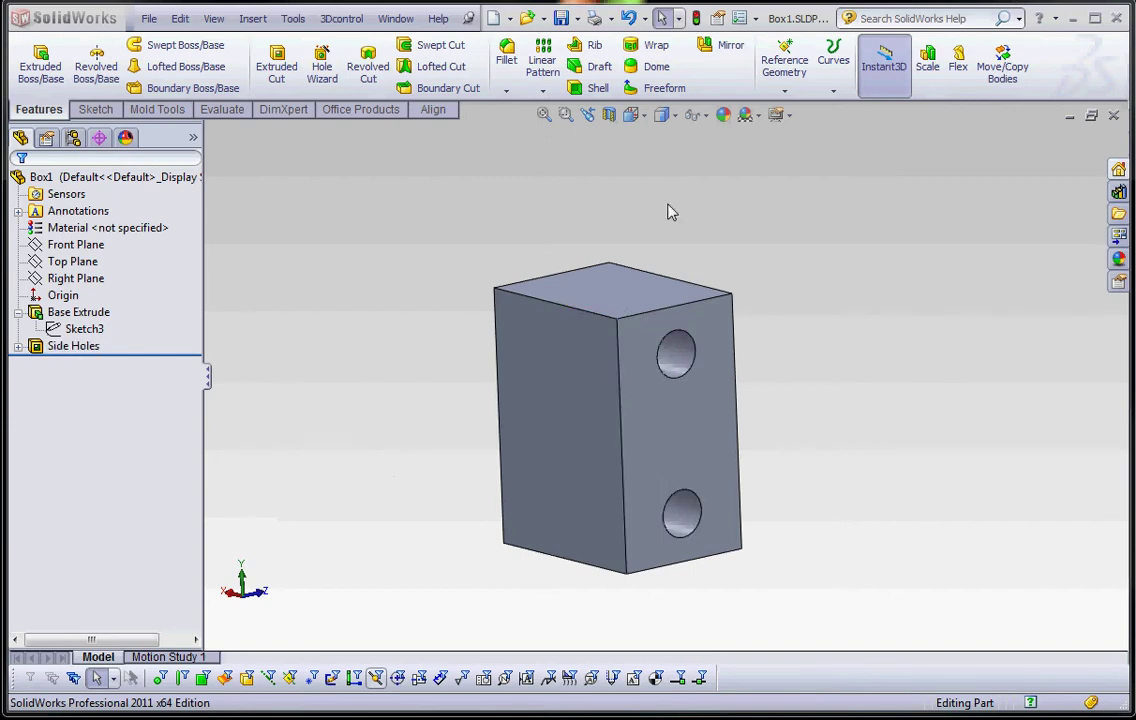
- Inspect the dimensions of the upper side hole and of the base extrusion
{"action": "mouse_move", "coordinate": [844, 274]}
{"action": "middle_mouse_down"}
{"action": "mouse_move", "coordinate": [857, 320]}
{"action": "mouse_move", "coordinate": [825, 280]}
{"action": "mouse_move", "coordinate": [839, 249]}
{"action": "mouse_move", "coordinate": [829, 284]}
{"action": "middle_mouse_up"}
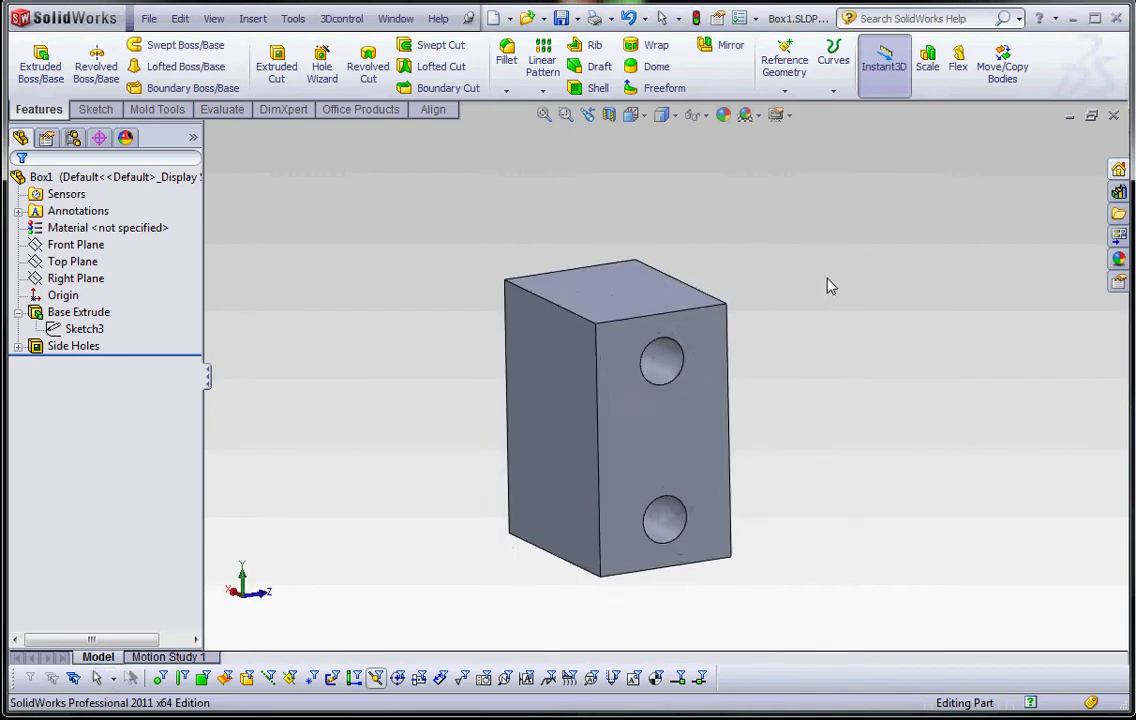
{"action": "left_click", "coordinate": [672, 366]}
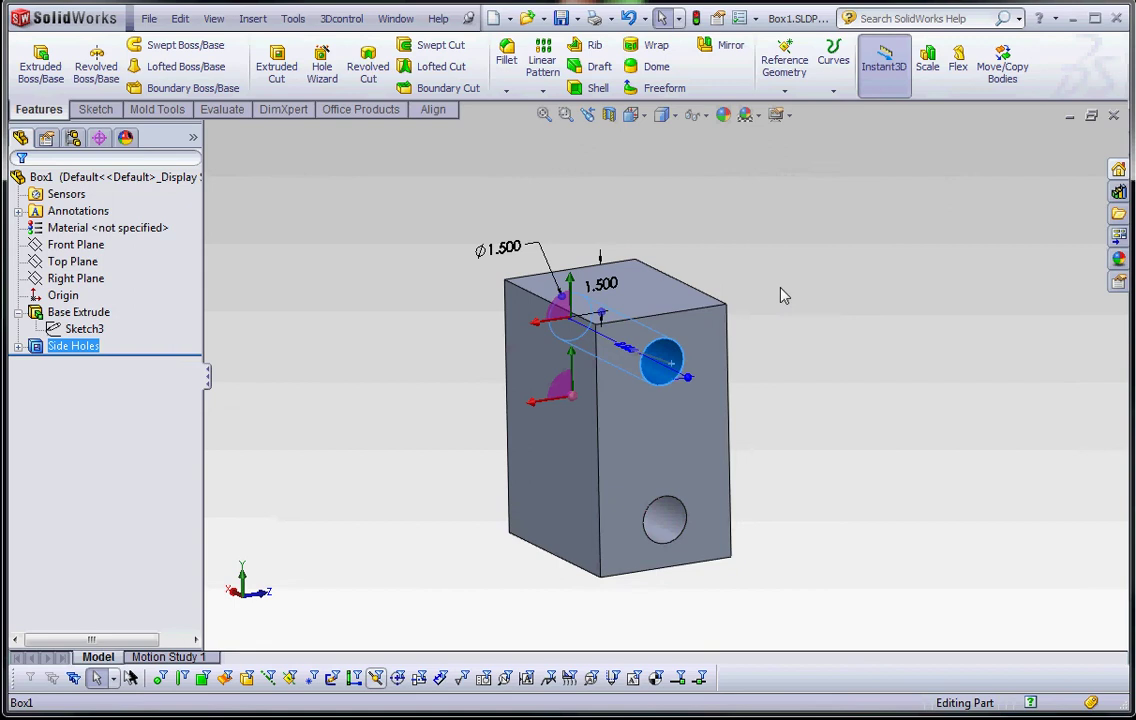
{"action": "left_click", "coordinate": [770, 302]}
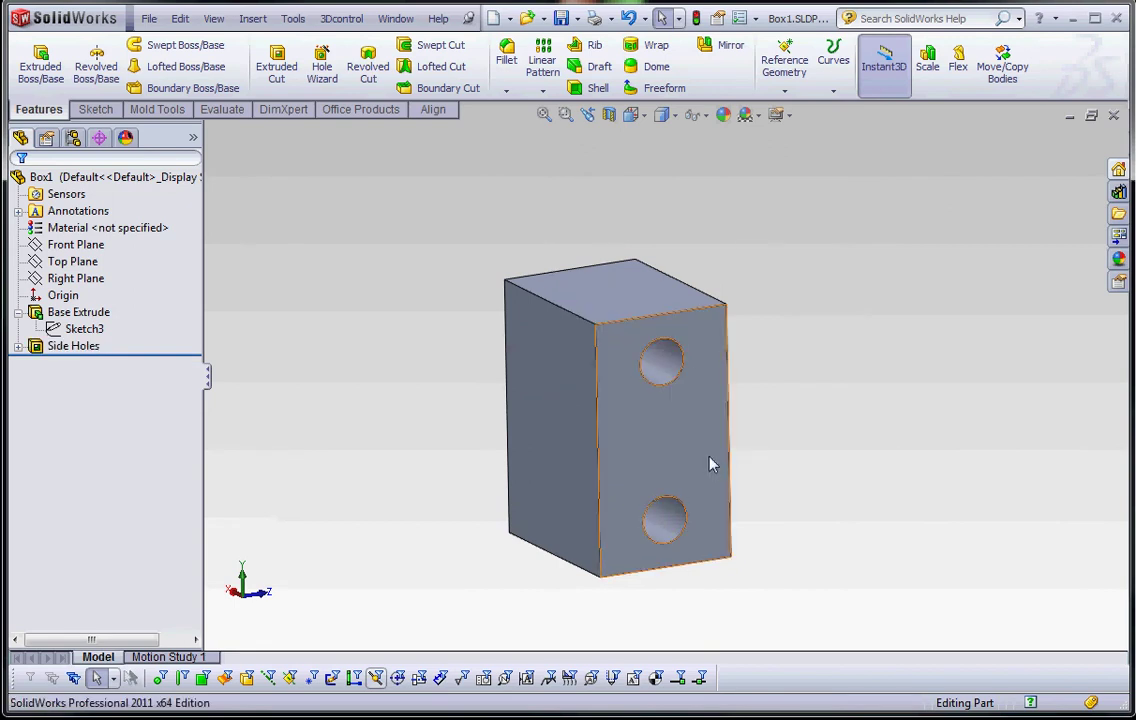
{"action": "left_click", "coordinate": [683, 452]}
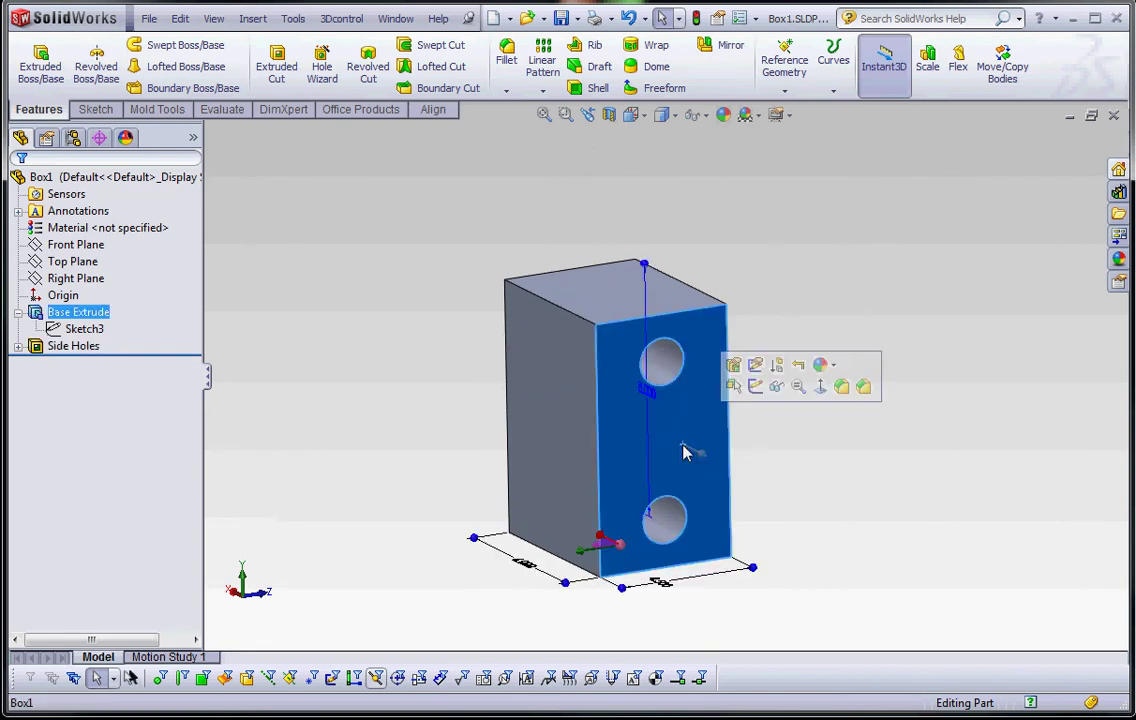
{"action": "left_click", "coordinate": [823, 464]}
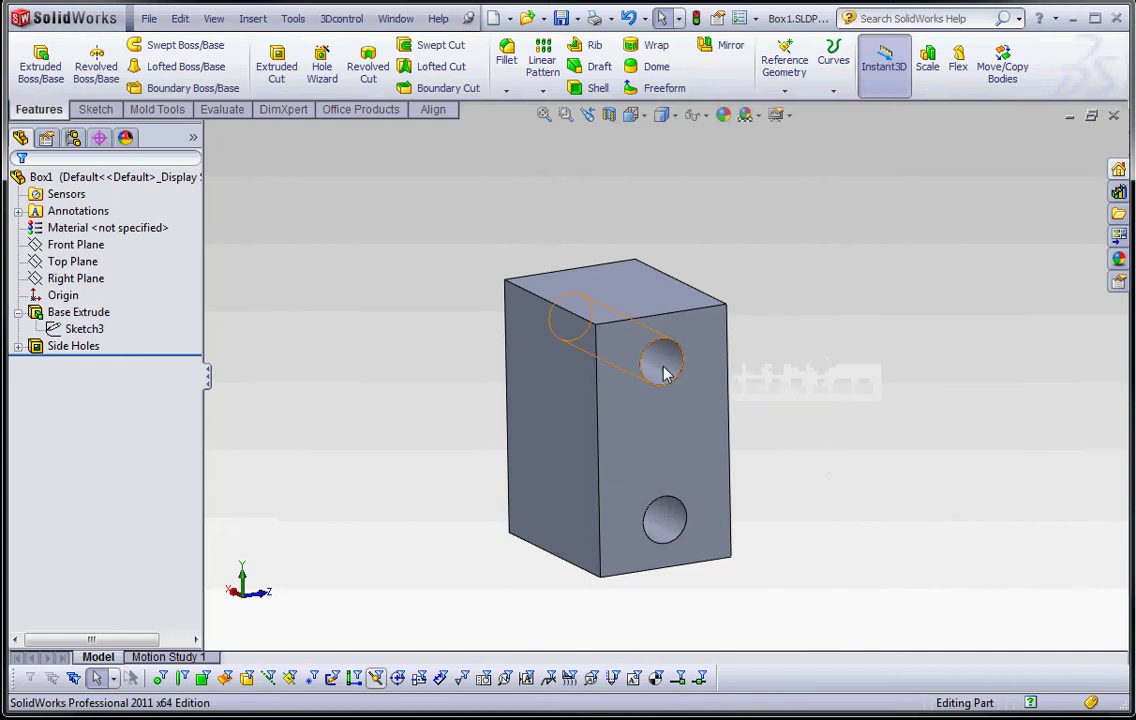
{"action": "mouse_move", "coordinate": [923, 483]}
{"action": "middle_mouse_down"}
{"action": "mouse_move", "coordinate": [761, 525]}
{"action": "mouse_move", "coordinate": [875, 477]}
{"action": "mouse_move", "coordinate": [979, 467]}
{"action": "mouse_move", "coordinate": [869, 463]}
{"action": "mouse_move", "coordinate": [895, 446]}
{"action": "mouse_move", "coordinate": [920, 459]}
{"action": "middle_mouse_up"}
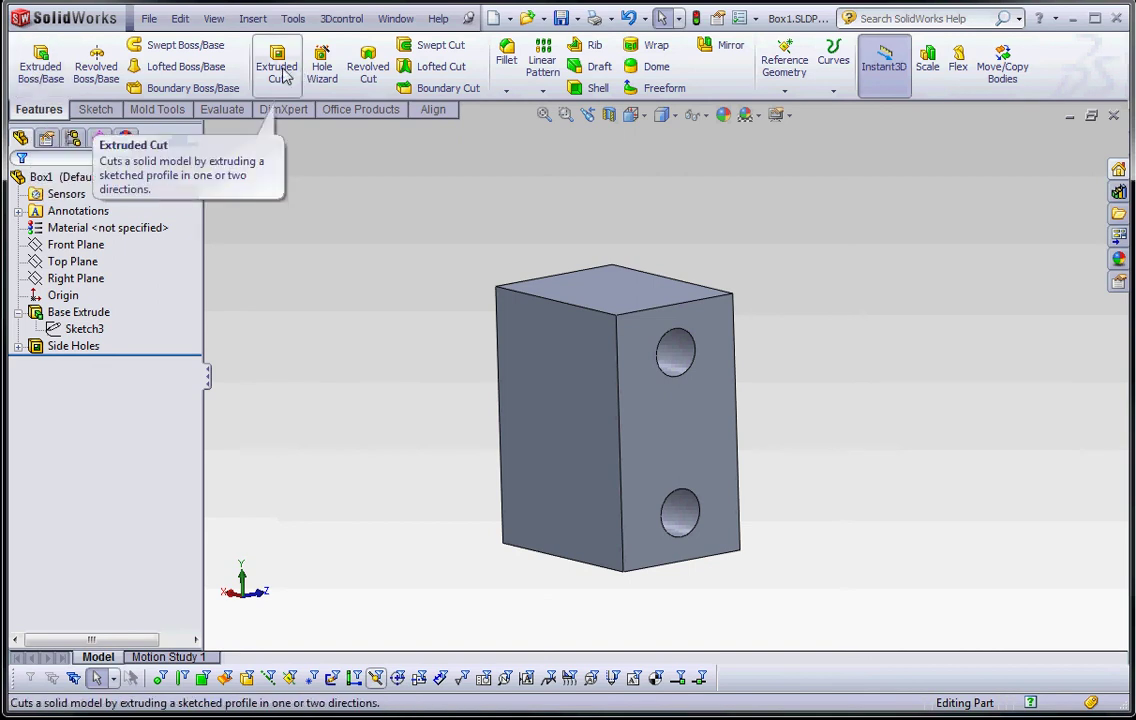
- Start a 0.5 in constant-radius fillet on the top, bottom and one vertical edge of the face with the holes
{"action": "left_click", "coordinate": [508, 58]}
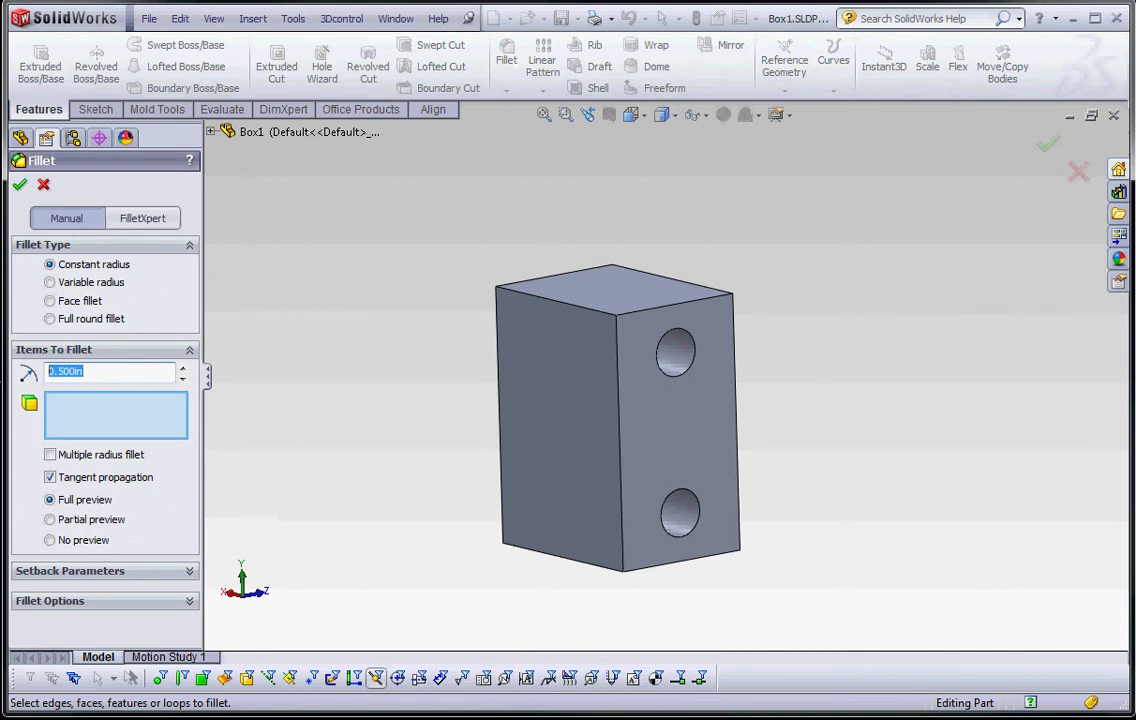
{"action": "type", "text": ".1"}
{"action": "left_click_drag", "start_coordinate": [103, 378], "coordinate": [13, 369]}
{"action": "left_click", "coordinate": [677, 313]}
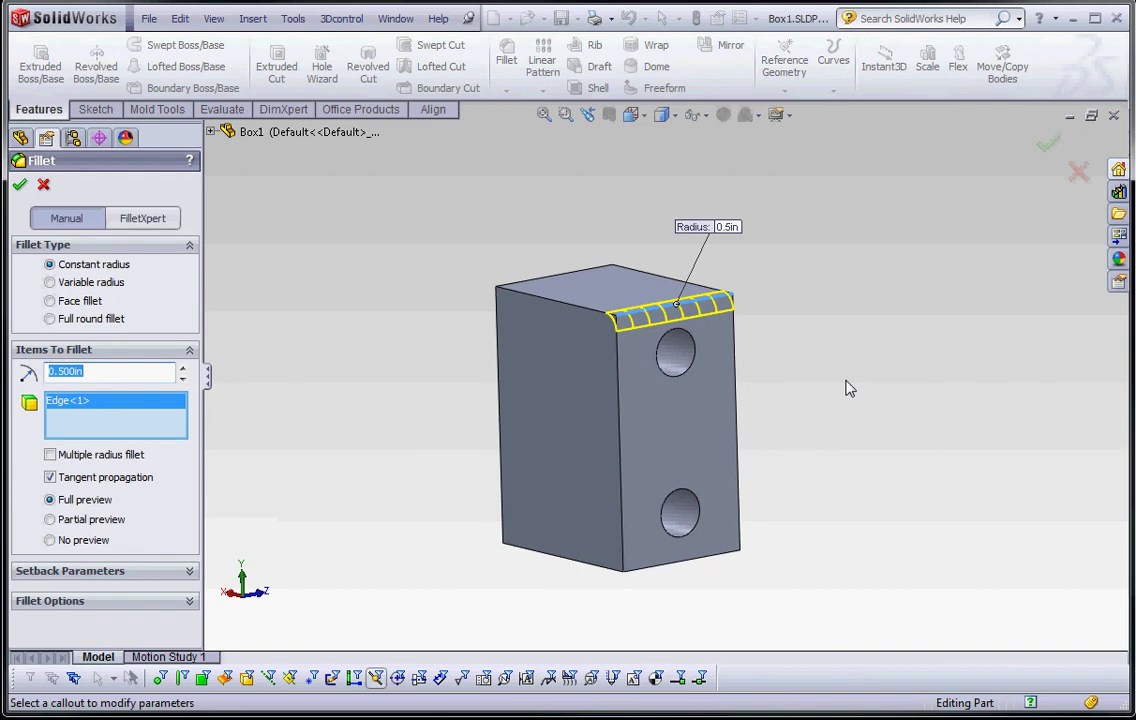
{"action": "left_click", "coordinate": [620, 398]}
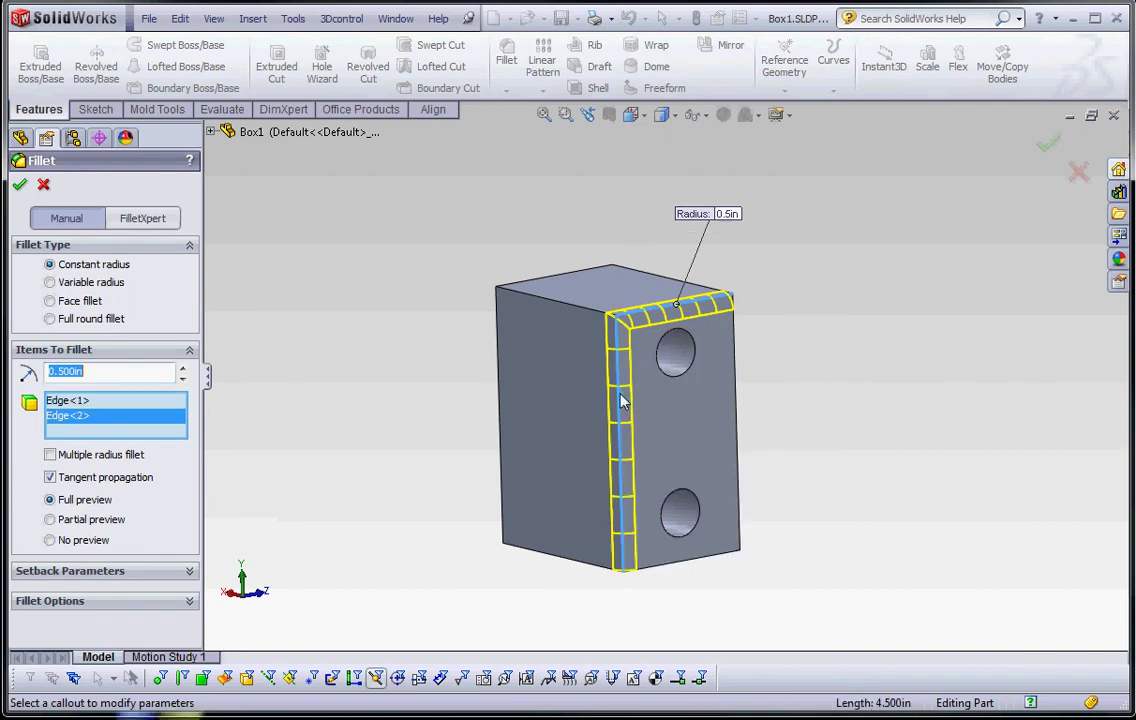
{"action": "middle_click_drag", "start_coordinate": [830, 418], "coordinate": [740, 450]}
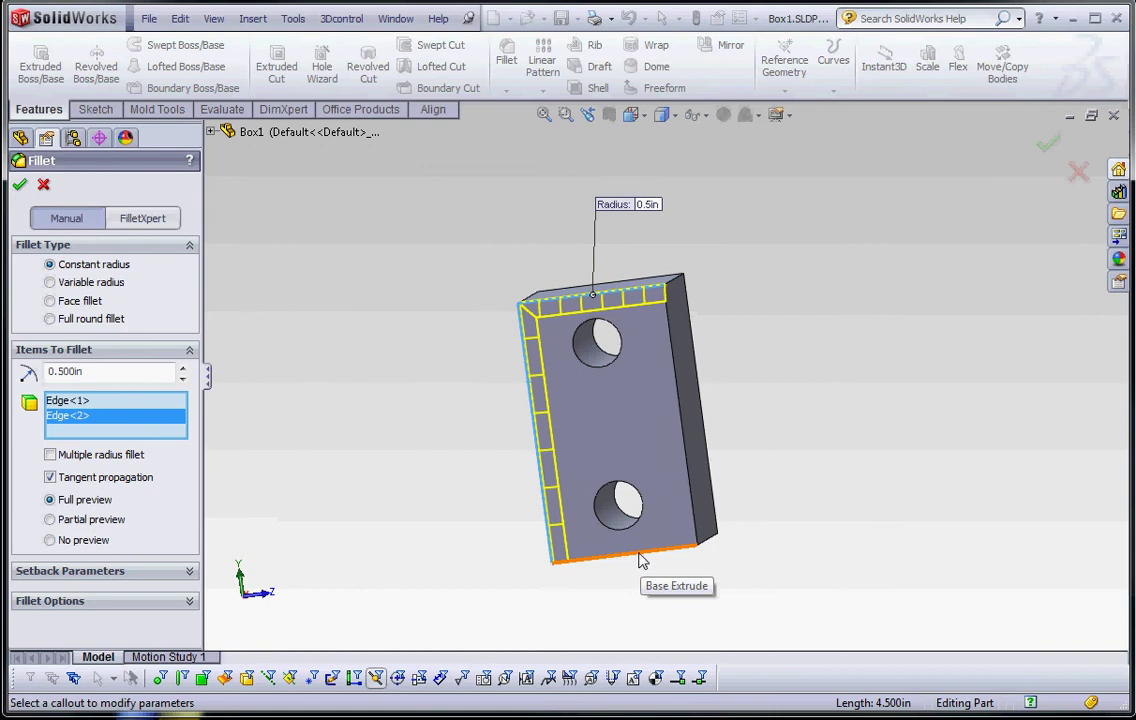
{"action": "left_click", "coordinate": [641, 561]}
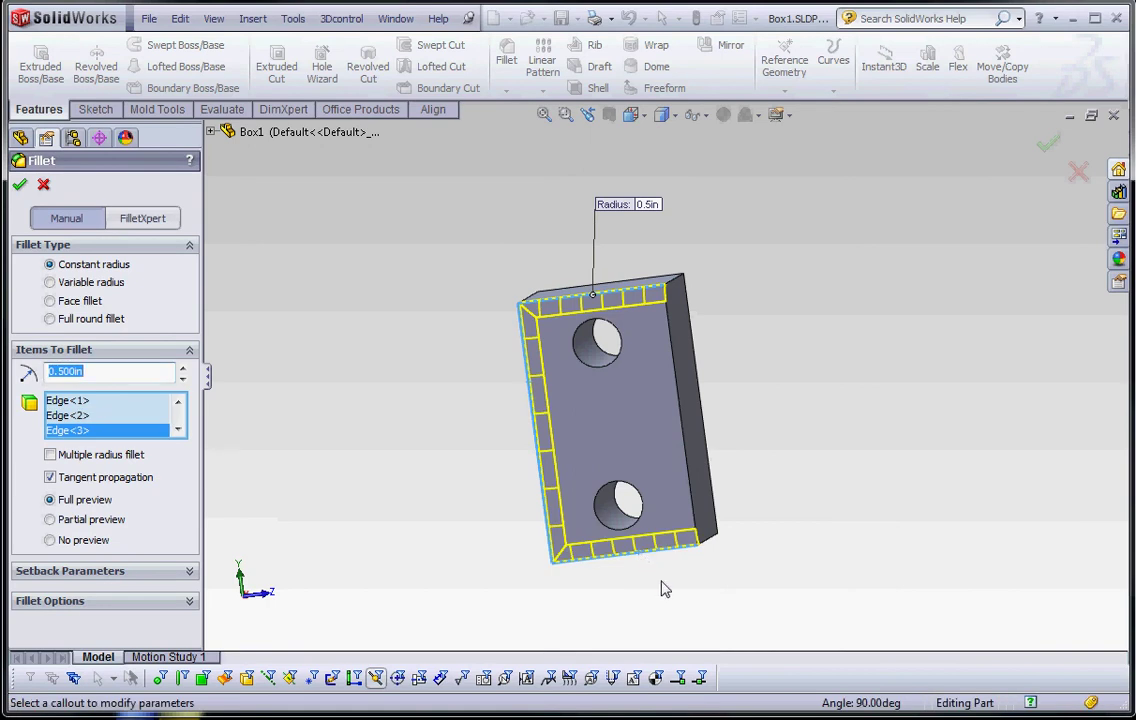
- Add the adjoining large side face and the opposite hole face's top and bottom edges to the fillet, then create it
{"action": "middle_click_drag", "start_coordinate": [660, 590], "coordinate": [636, 604]}
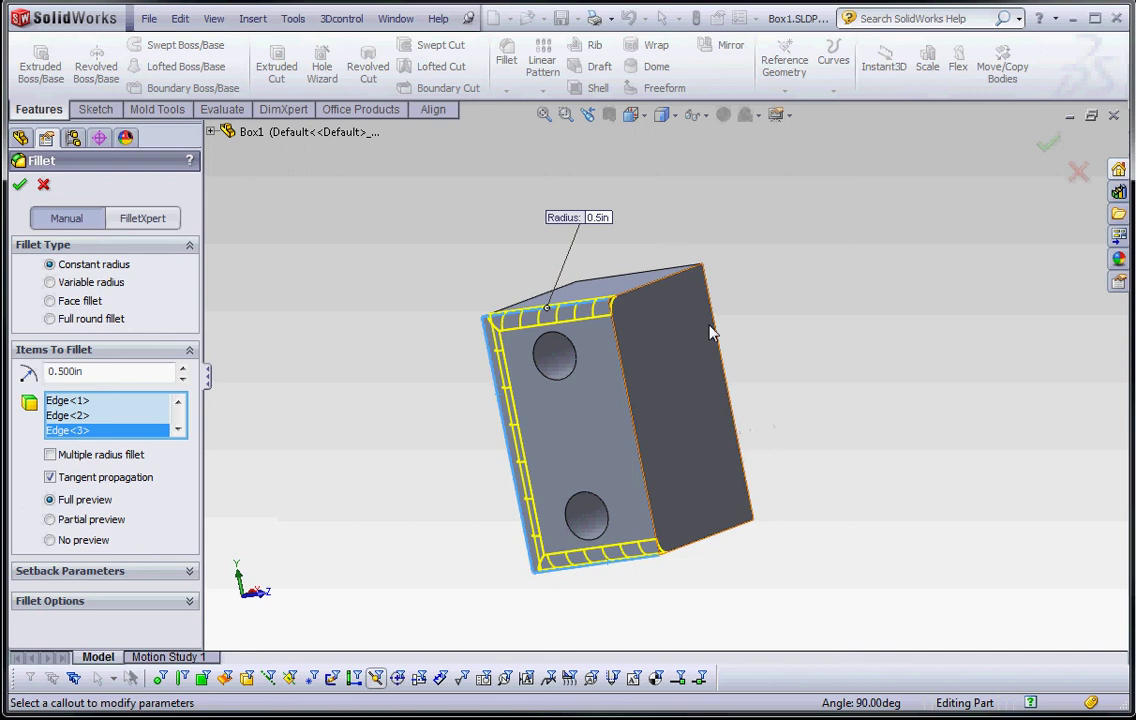
{"action": "middle_click_drag", "start_coordinate": [718, 578], "coordinate": [880, 592]}
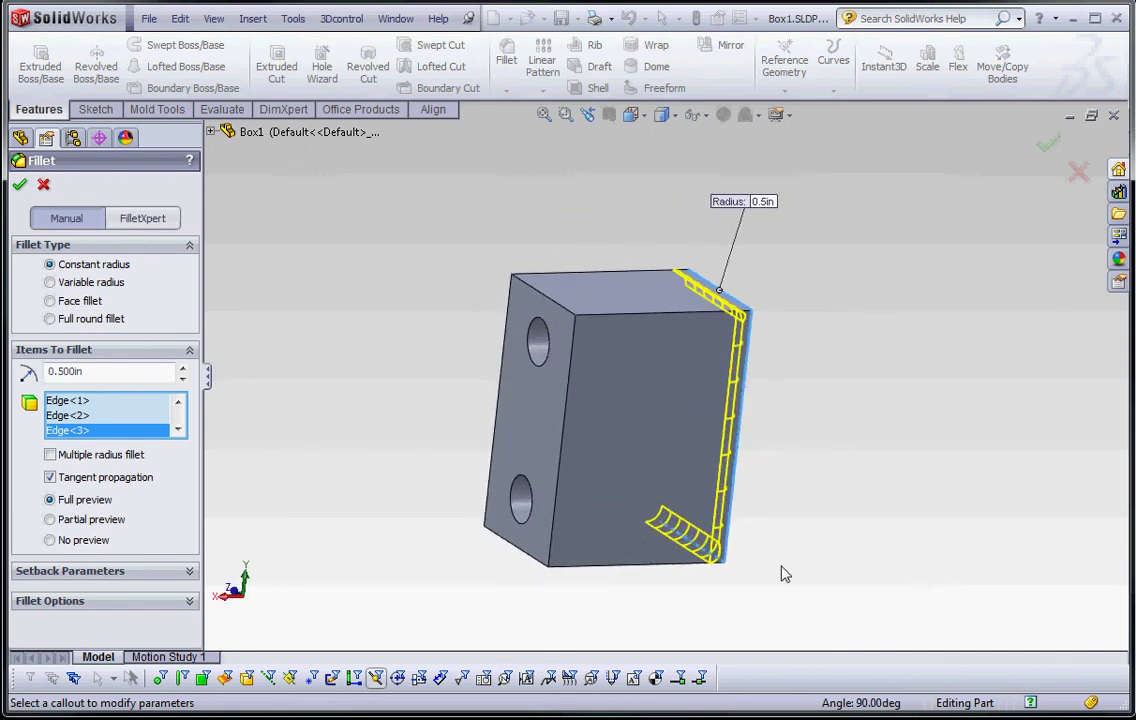
{"action": "left_click", "coordinate": [655, 421]}
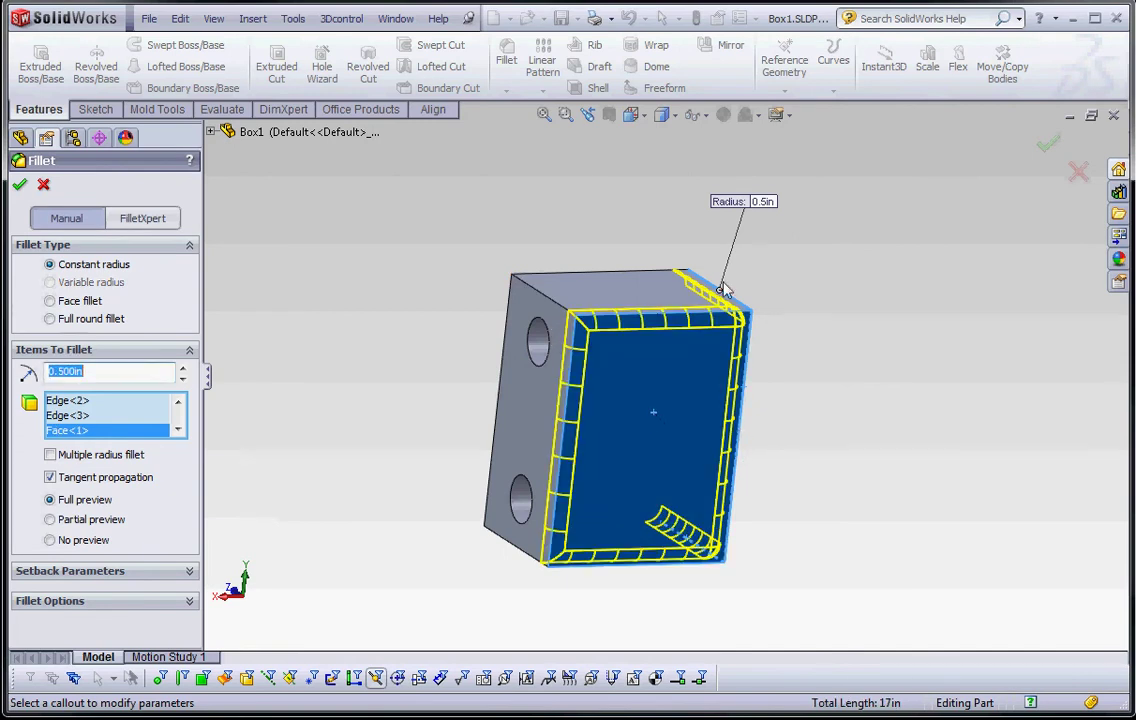
{"action": "left_click", "coordinate": [538, 296]}
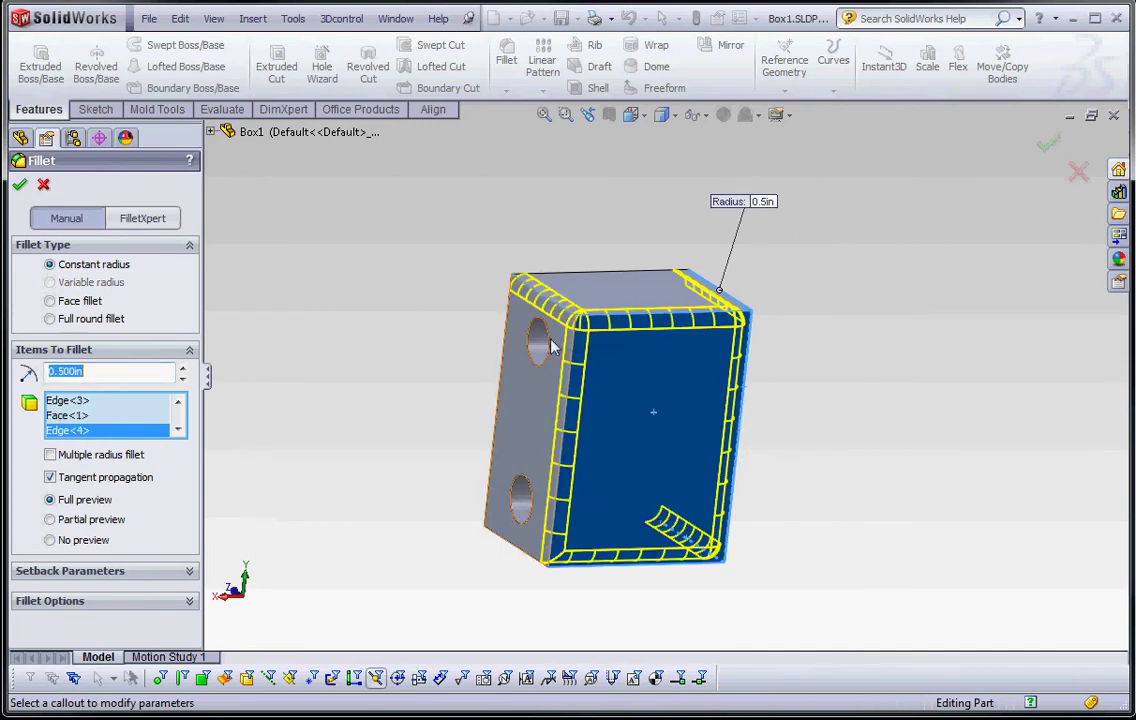
{"action": "left_click", "coordinate": [515, 553]}
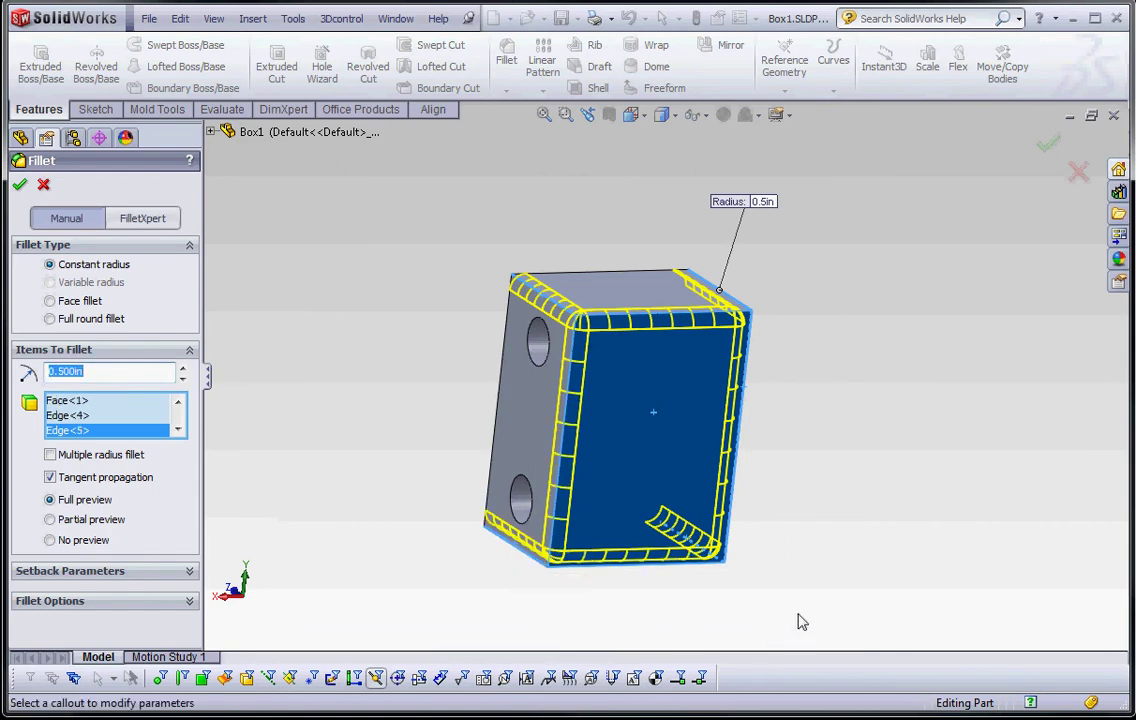
{"action": "middle_click_drag", "start_coordinate": [801, 621], "coordinate": [672, 615]}
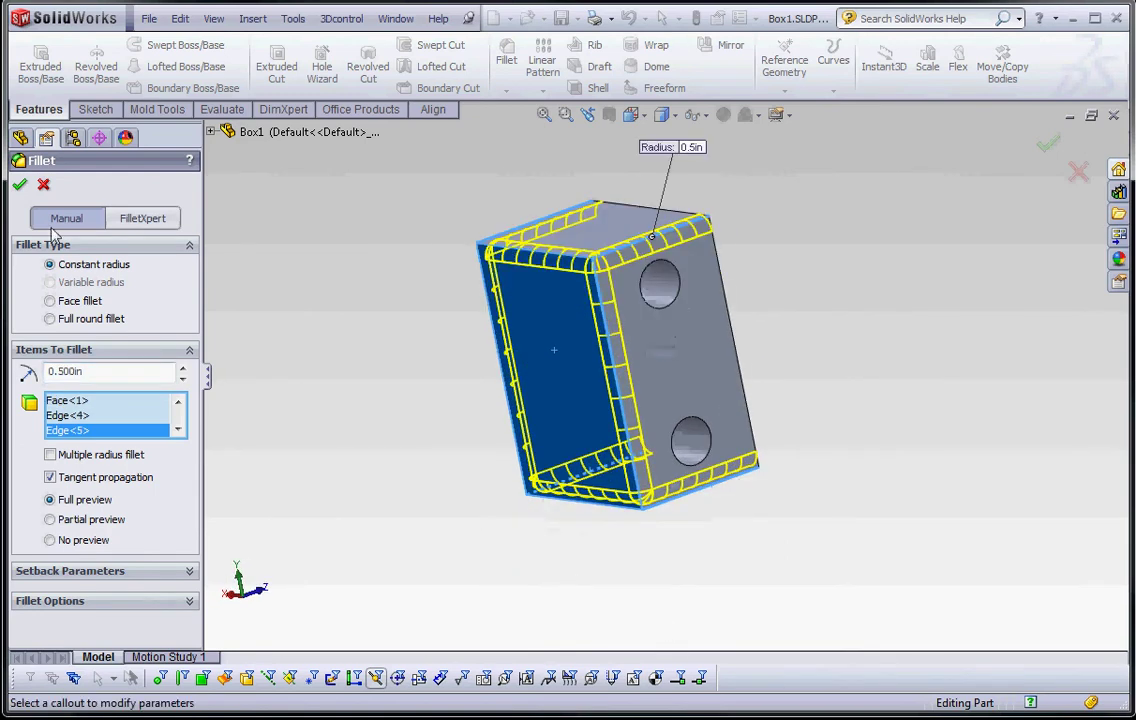
{"action": "left_click", "coordinate": [20, 187]}
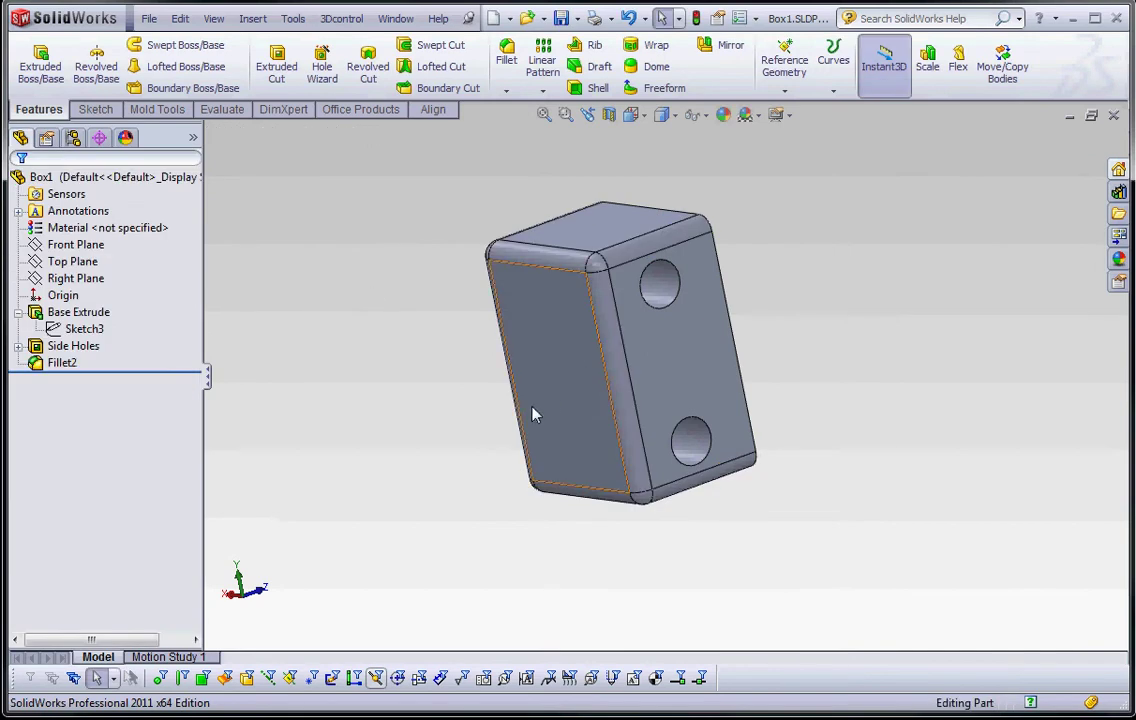
- Set the fillet's radius to 0.75 in directly on the model
{"action": "mouse_move", "coordinate": [532, 411]}
{"action": "middle_mouse_down"}
{"action": "mouse_move", "coordinate": [535, 490]}
{"action": "mouse_move", "coordinate": [525, 360]}
{"action": "mouse_move", "coordinate": [489, 396]}
{"action": "mouse_move", "coordinate": [489, 373]}
{"action": "mouse_move", "coordinate": [520, 423]}
{"action": "middle_mouse_up"}
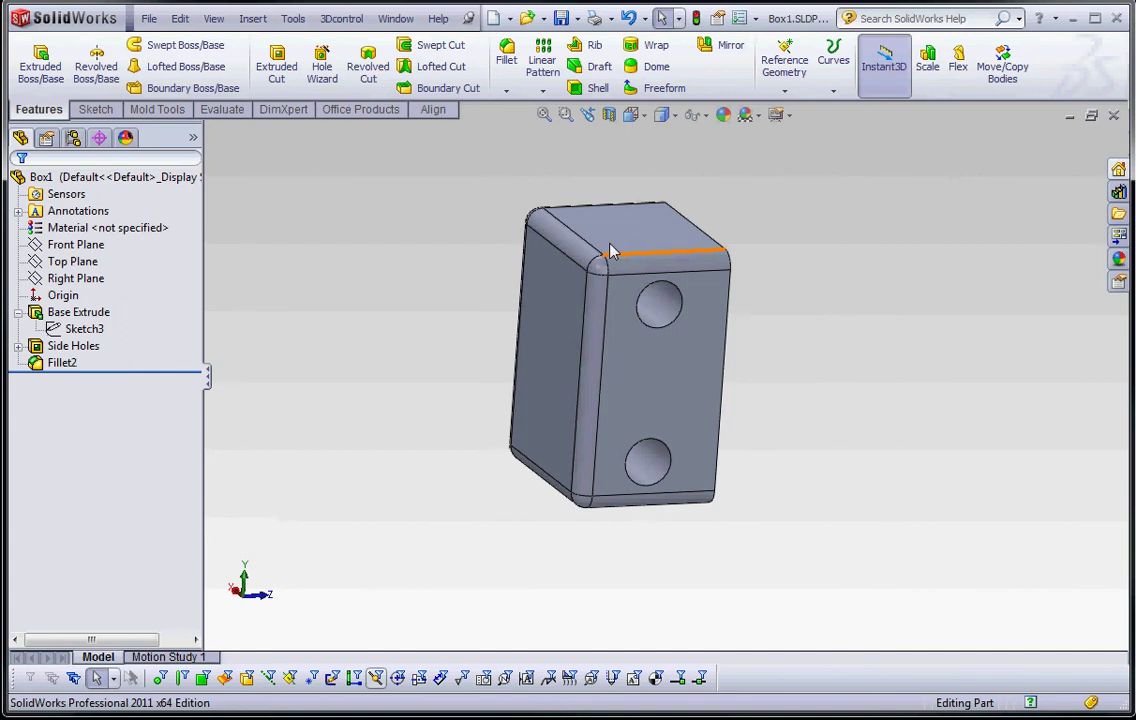
{"action": "scroll", "coordinate": [640, 279], "scroll_direction": "down", "scroll_amount": 5}
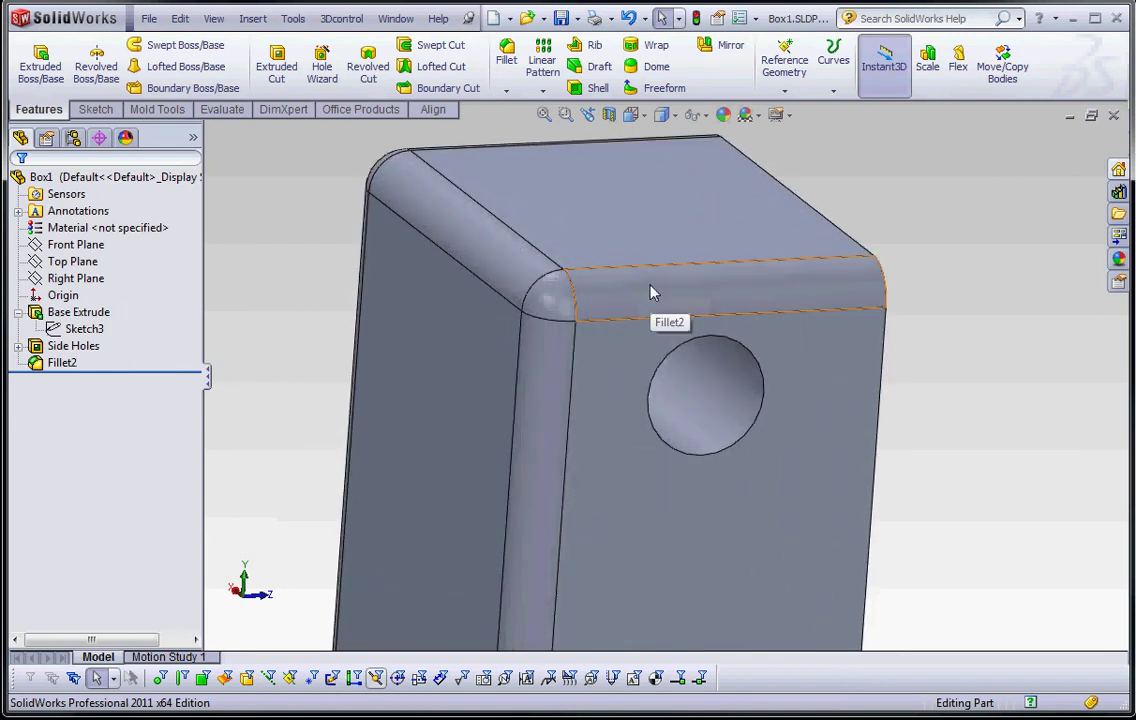
{"action": "left_click", "coordinate": [651, 292]}
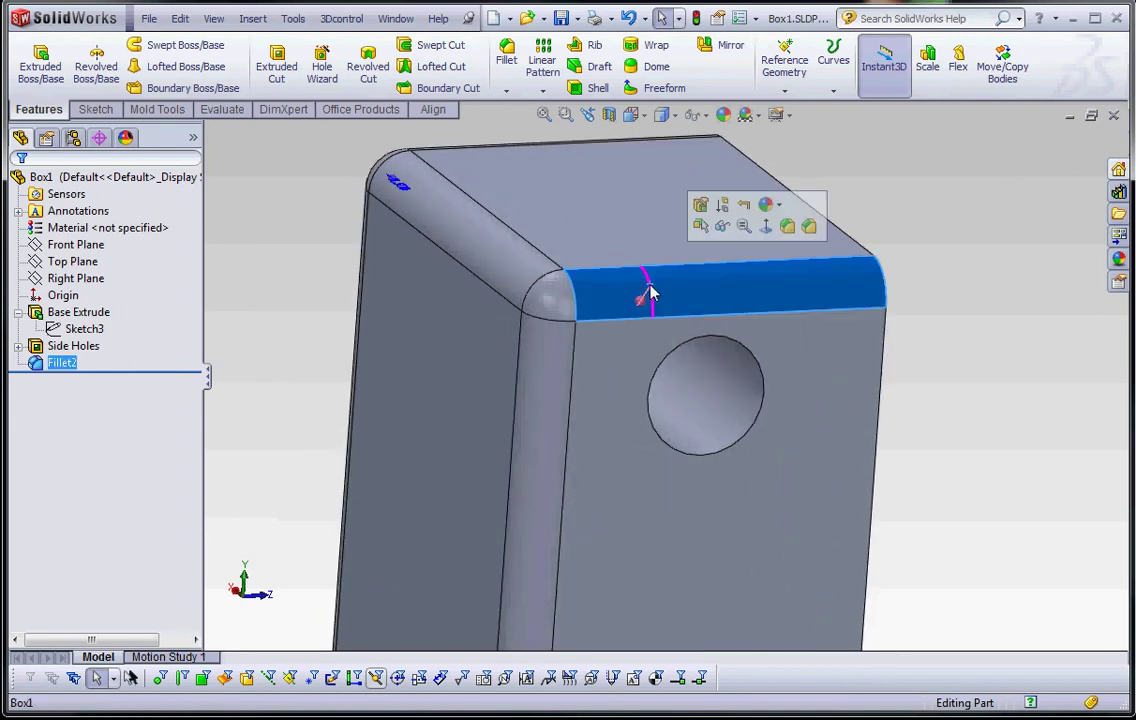
{"action": "double_click", "coordinate": [399, 185]}
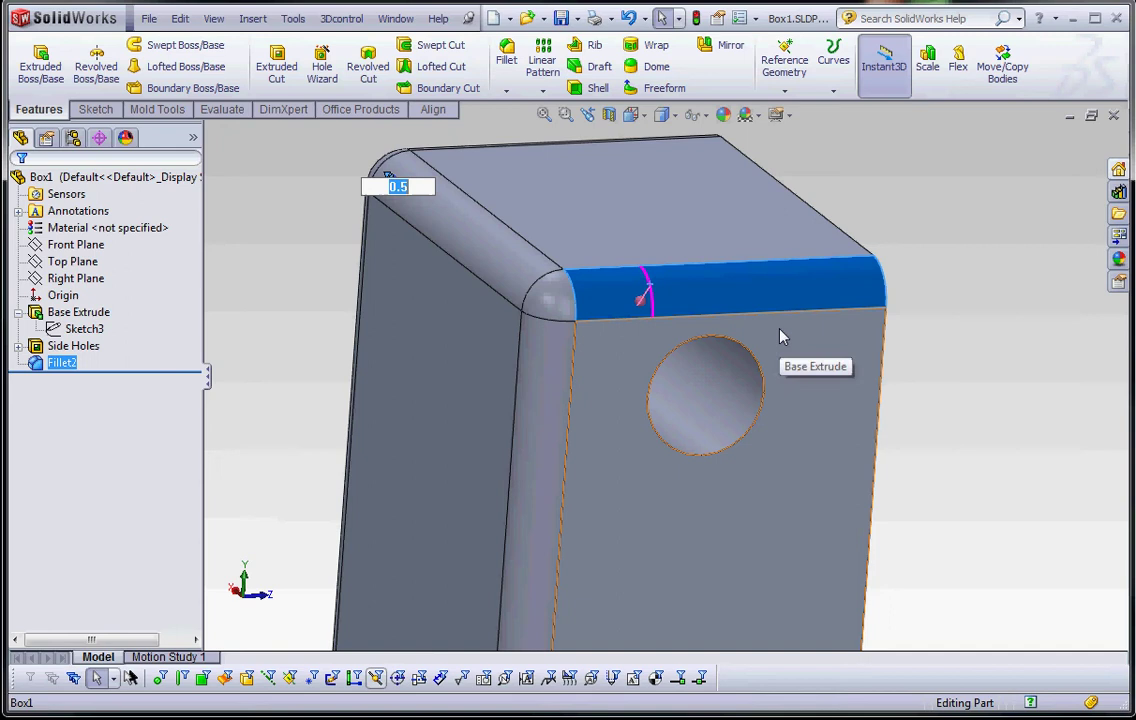
{"action": "type", "text": ".75"}
{"action": "key", "text": "Return"}
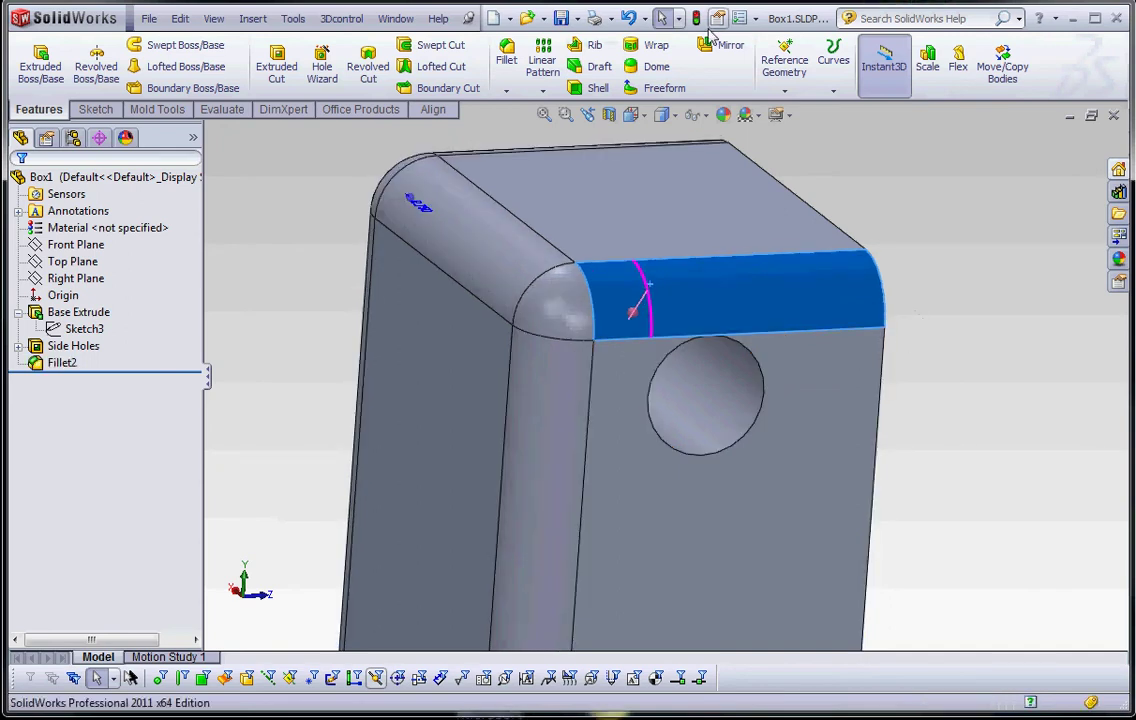
{"action": "left_click", "coordinate": [930, 256]}
- Set the upper side hole's distance from the block's top edge to 2 in and rebuild the part
{"action": "scroll", "coordinate": [938, 297], "scroll_direction": "up", "scroll_amount": 3}
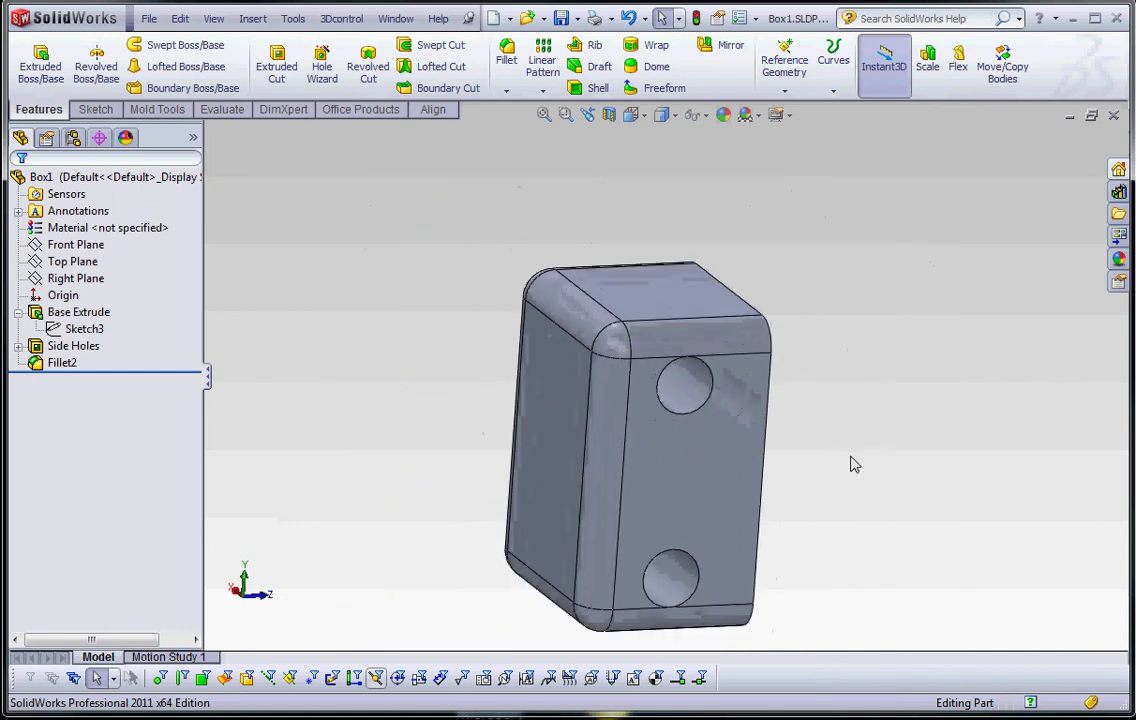
{"action": "middle_click_drag", "start_coordinate": [852, 464], "coordinate": [515, 236]}
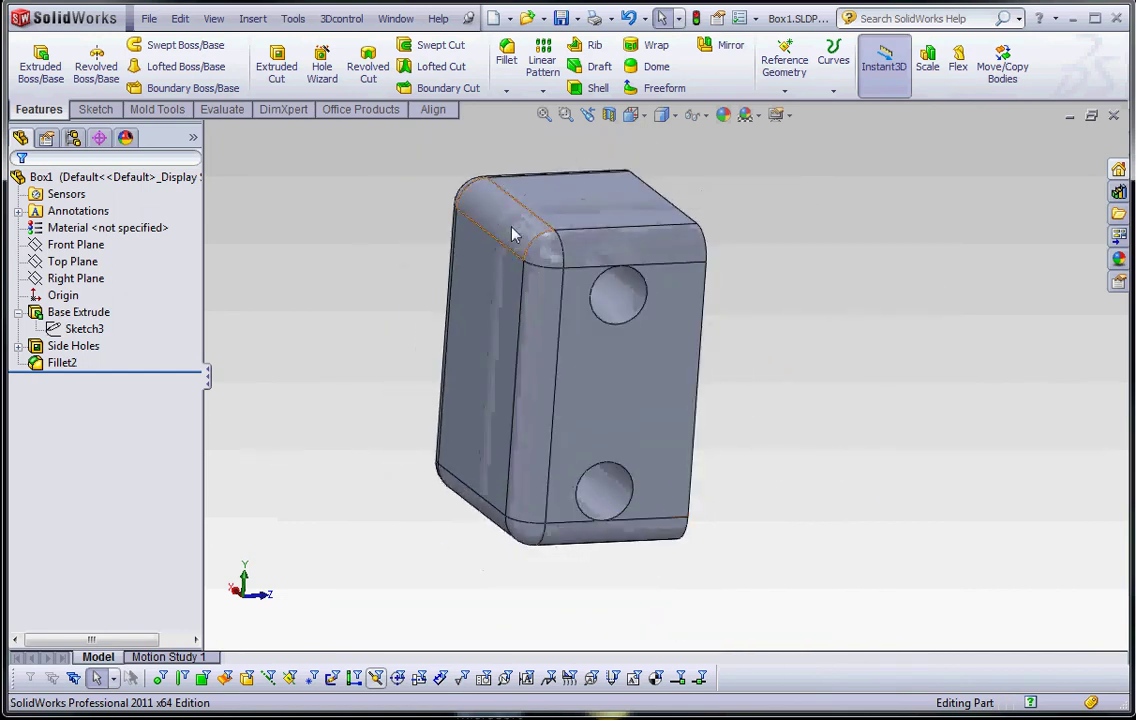
{"action": "scroll", "coordinate": [515, 236], "scroll_direction": "down", "scroll_amount": 3}
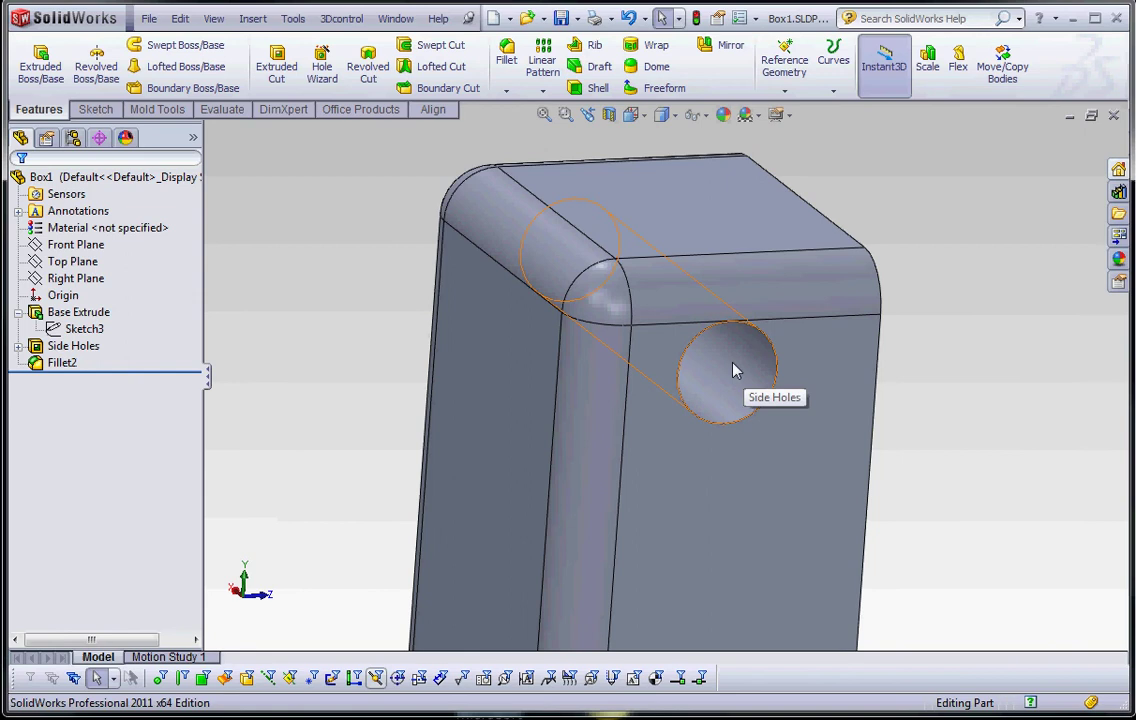
{"action": "scroll", "coordinate": [449, 195], "scroll_direction": "down", "scroll_amount": 3}
{"action": "scroll", "coordinate": [840, 498], "scroll_direction": "up", "scroll_amount": 5}
{"action": "scroll", "coordinate": [718, 426], "scroll_direction": "up", "scroll_amount": 2}
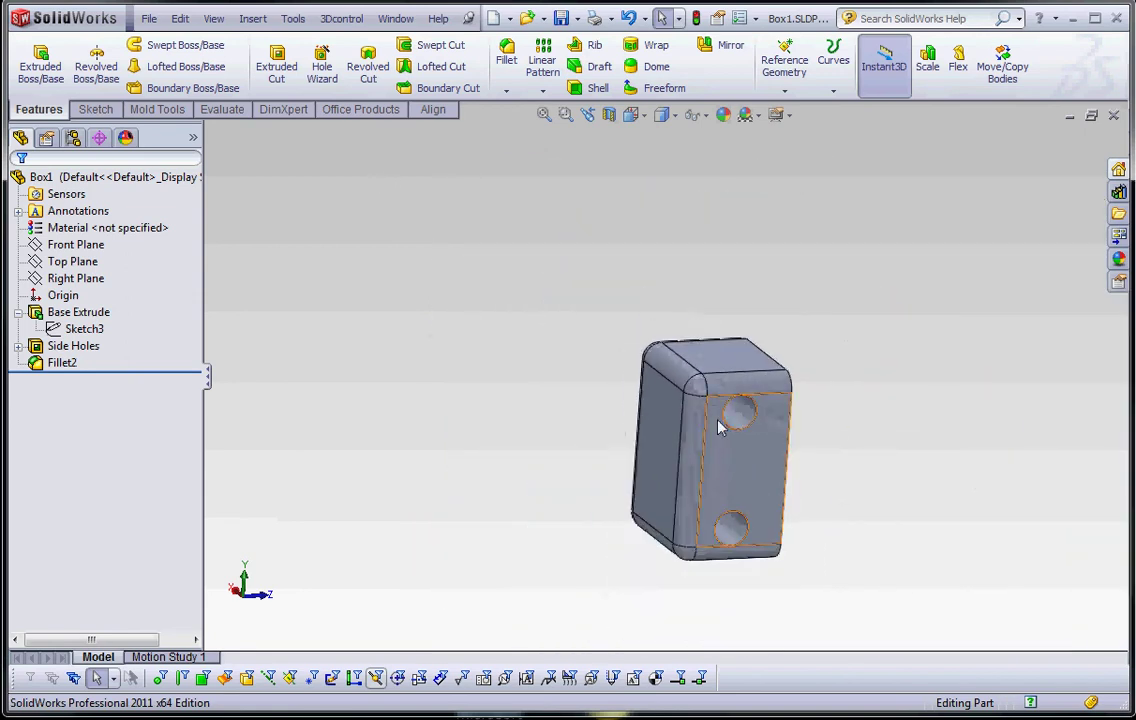
{"action": "scroll", "coordinate": [760, 420], "scroll_direction": "down", "scroll_amount": 2}
{"action": "left_click", "coordinate": [747, 400]}
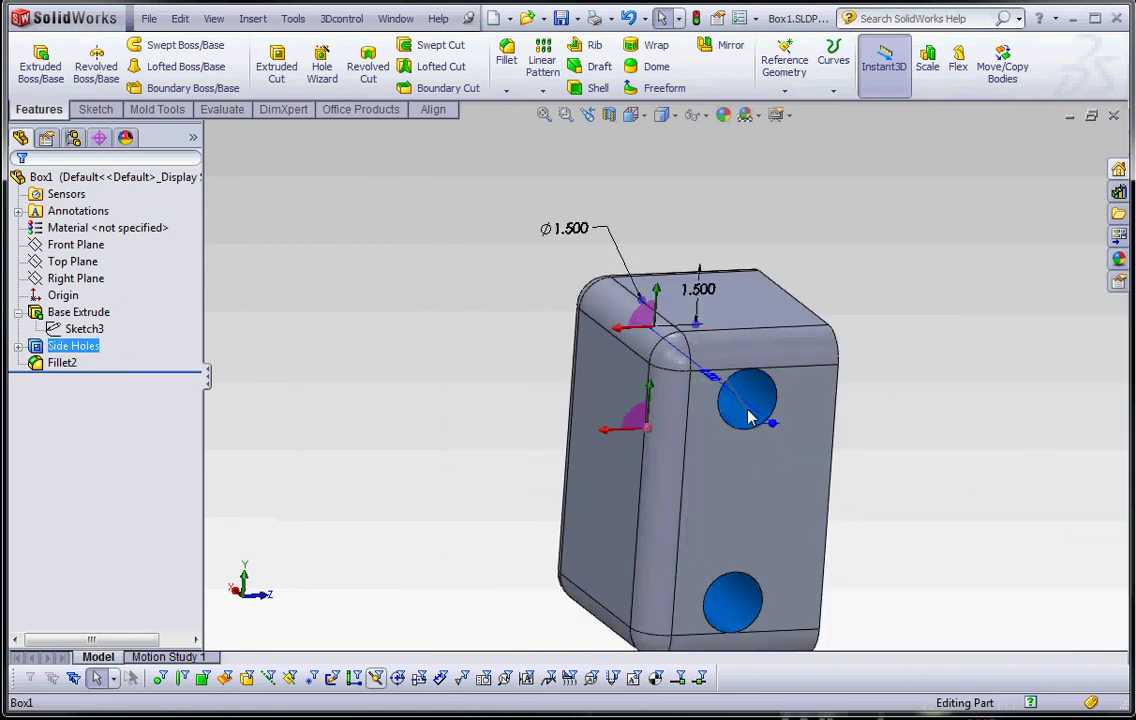
{"action": "double_click", "coordinate": [699, 292]}
{"action": "type", "text": "2"}
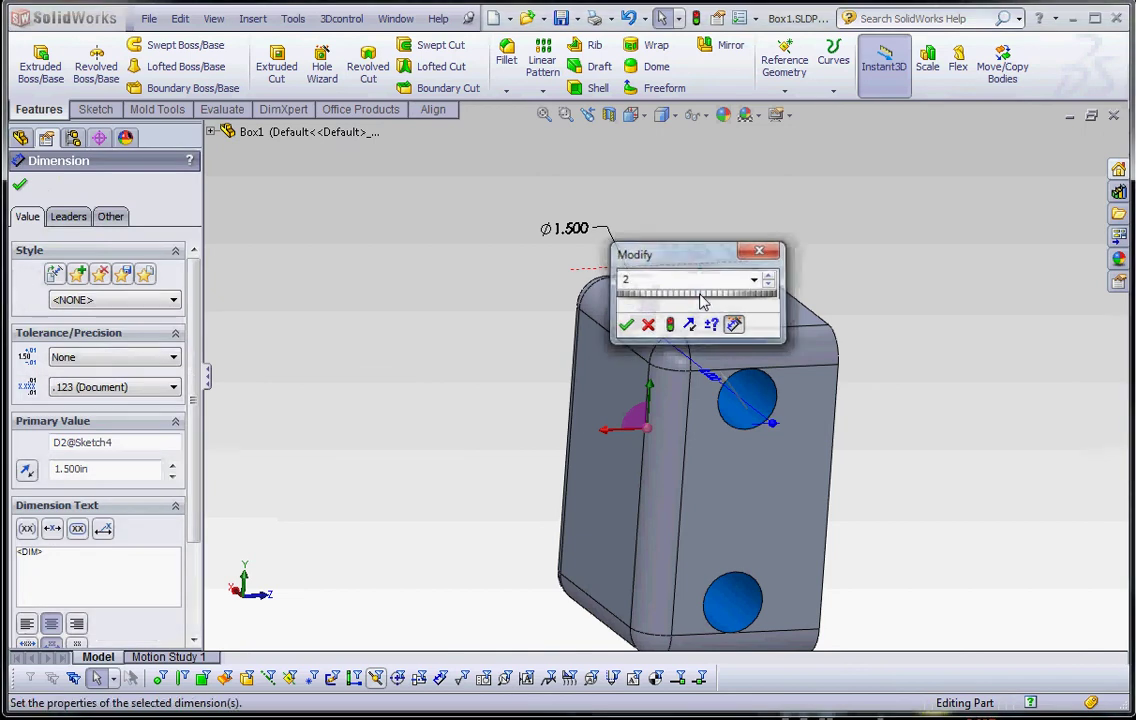
{"action": "key", "text": "Return"}
{"action": "left_click", "coordinate": [750, 190]}
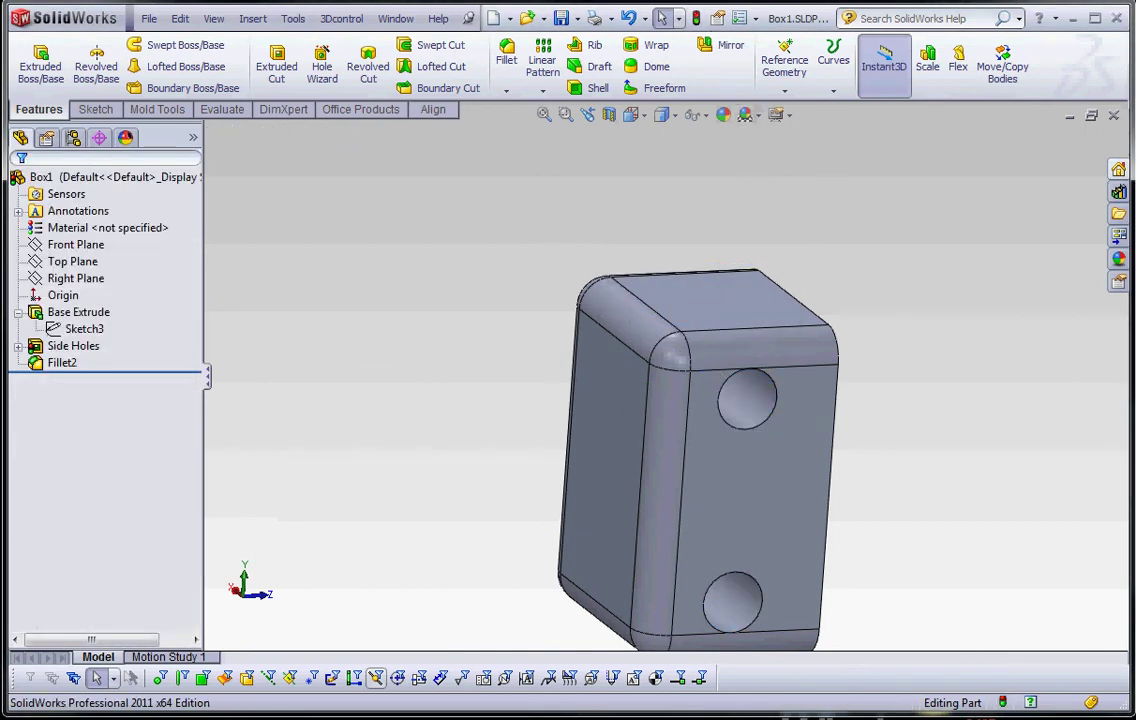
{"action": "left_click", "coordinate": [698, 19]}
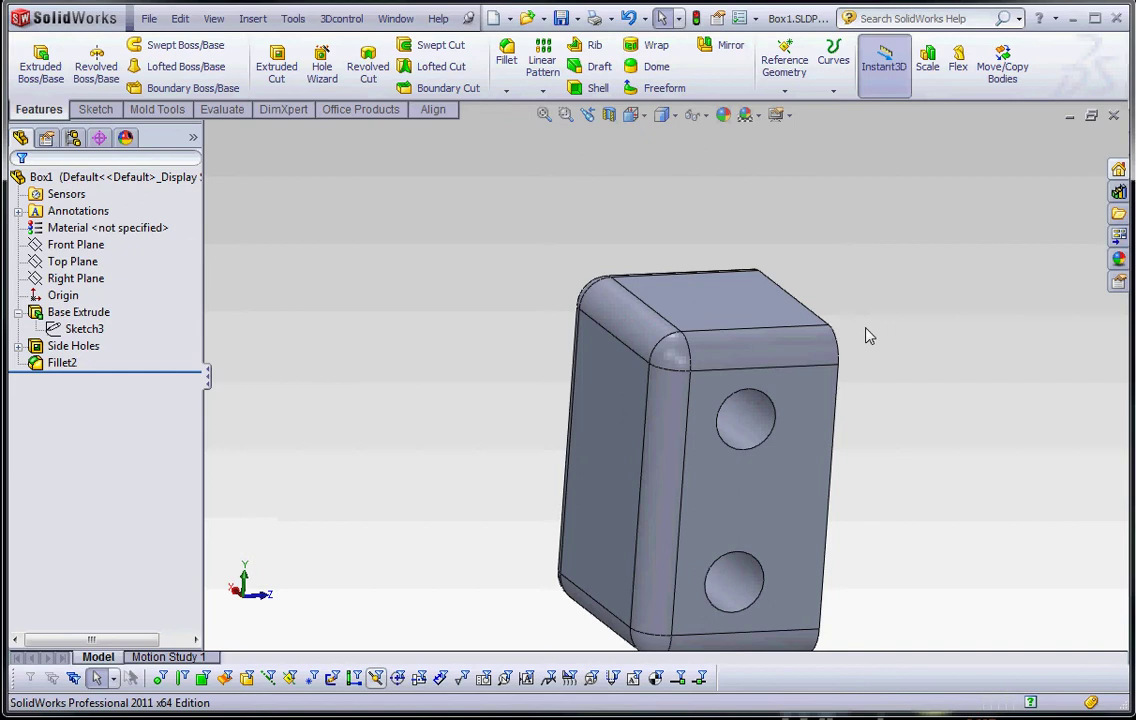
- Open the sketch of the Side Holes cut for editing
{"action": "scroll", "coordinate": [865, 332], "scroll_direction": "up", "scroll_amount": 3}
{"action": "middle_click_drag", "start_coordinate": [865, 332], "coordinate": [858, 412]}
{"action": "middle_click_drag", "start_coordinate": [672, 397], "coordinate": [839, 482]}
{"action": "mouse_move", "coordinate": [709, 381]}
{"action": "middle_mouse_down"}
{"action": "mouse_move", "coordinate": [639, 411]}
{"action": "mouse_move", "coordinate": [662, 390]}
{"action": "mouse_move", "coordinate": [715, 393]}
{"action": "middle_mouse_up"}
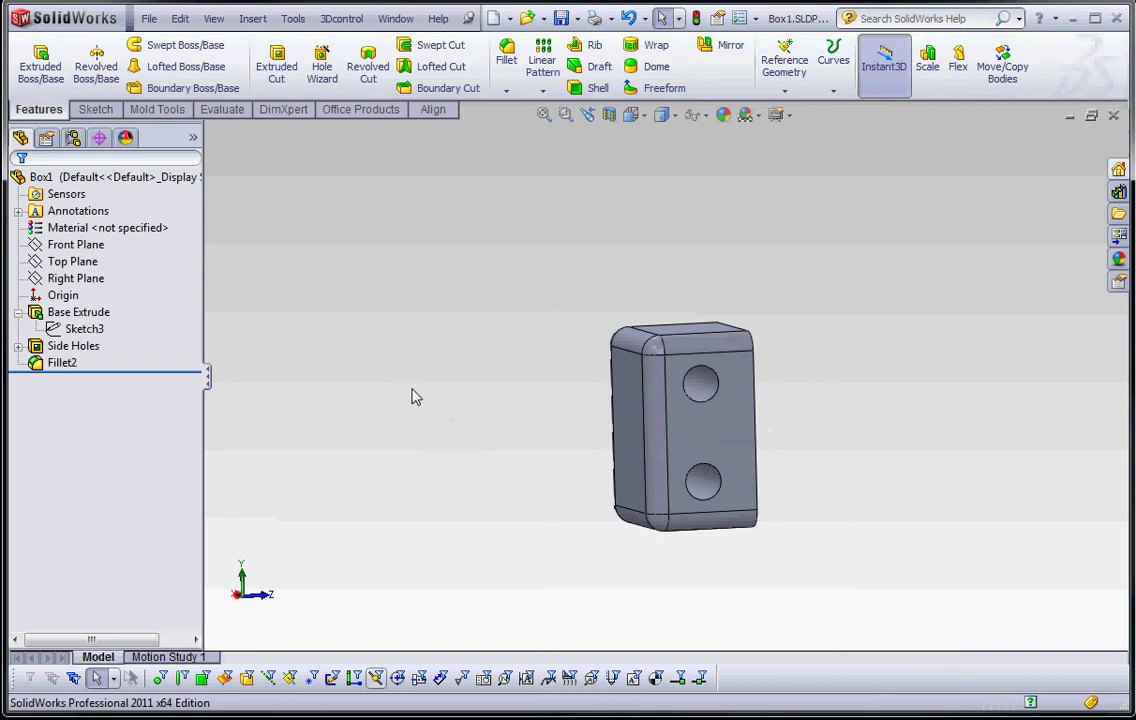
{"action": "left_click", "coordinate": [18, 346]}
{"action": "left_click", "coordinate": [70, 362]}
{"action": "right_click", "coordinate": [70, 362]}
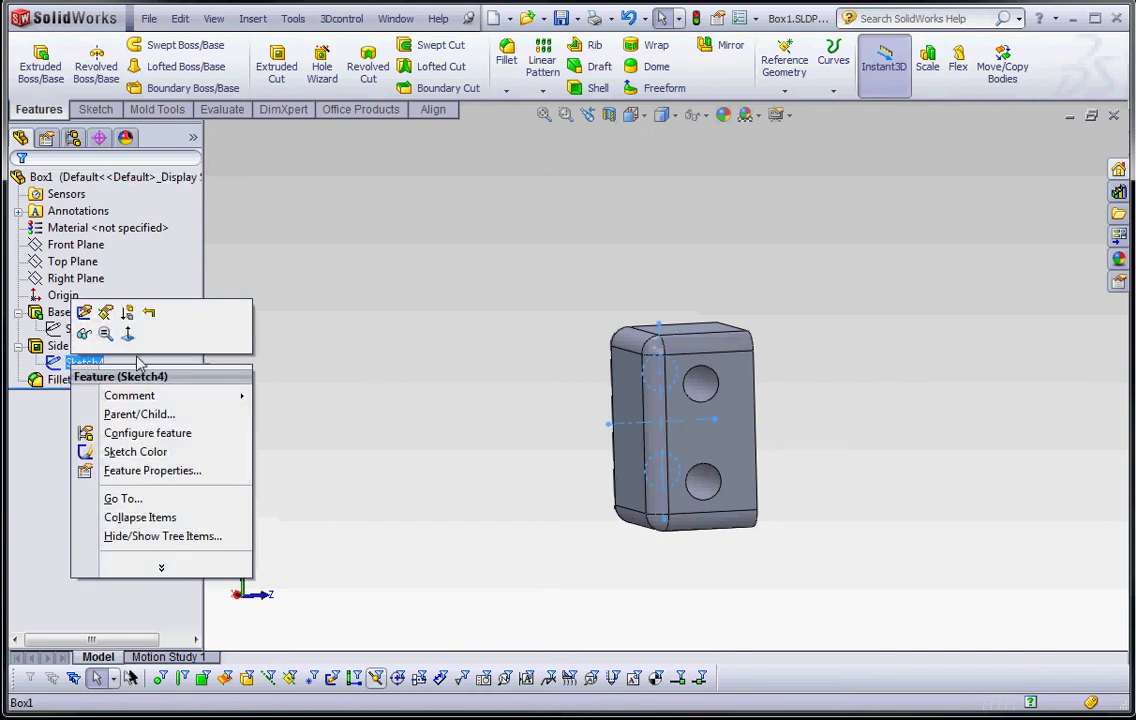
{"action": "left_click", "coordinate": [84, 312]}
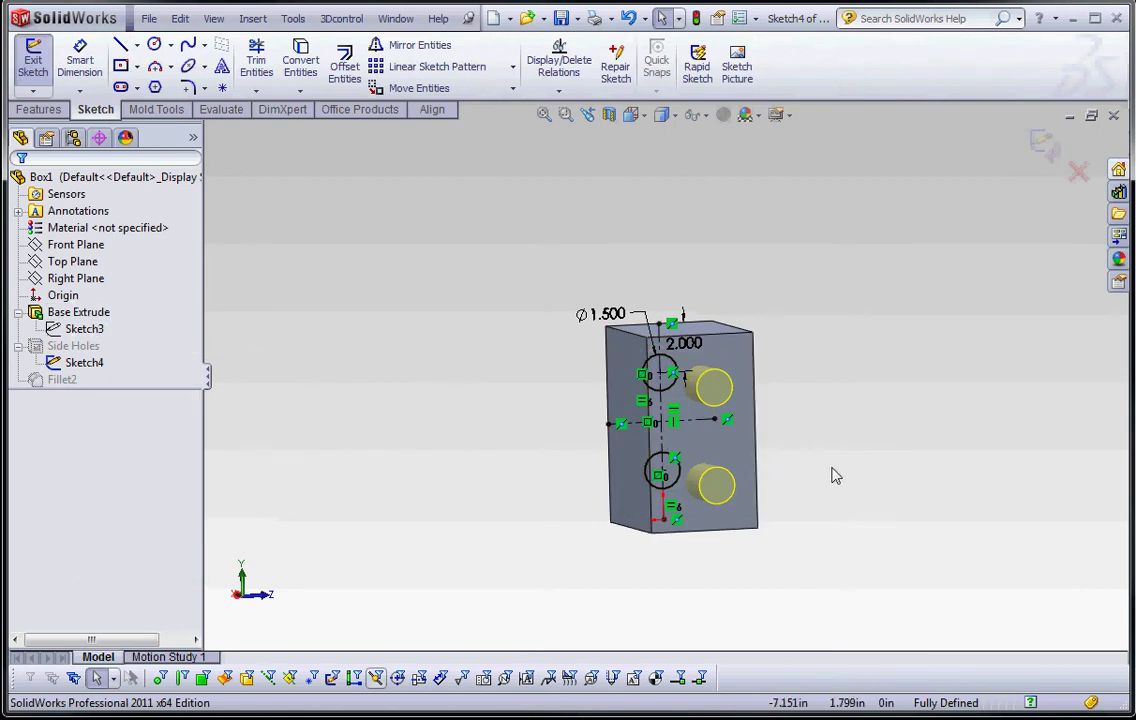
{"action": "mouse_move", "coordinate": [835, 476]}
{"action": "middle_mouse_down"}
{"action": "mouse_move", "coordinate": [996, 487]}
{"action": "mouse_move", "coordinate": [1070, 517]}
{"action": "mouse_move", "coordinate": [1065, 545]}
{"action": "mouse_move", "coordinate": [1040, 530]}
{"action": "middle_mouse_up"}
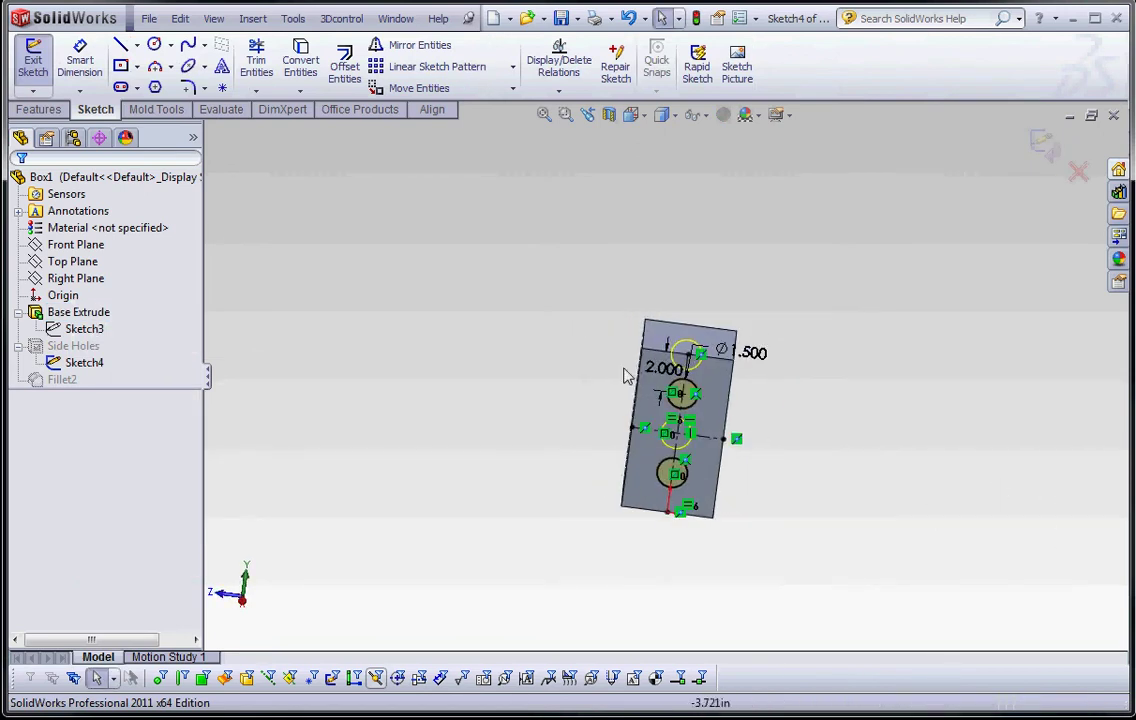
- Delete the midpoint relations tying the vertical centerline's ends to the hole face's top and bottom edges
{"action": "scroll", "coordinate": [624, 375], "scroll_direction": "down", "scroll_amount": 5}
{"action": "scroll", "coordinate": [679, 342], "scroll_direction": "up", "scroll_amount": 1}
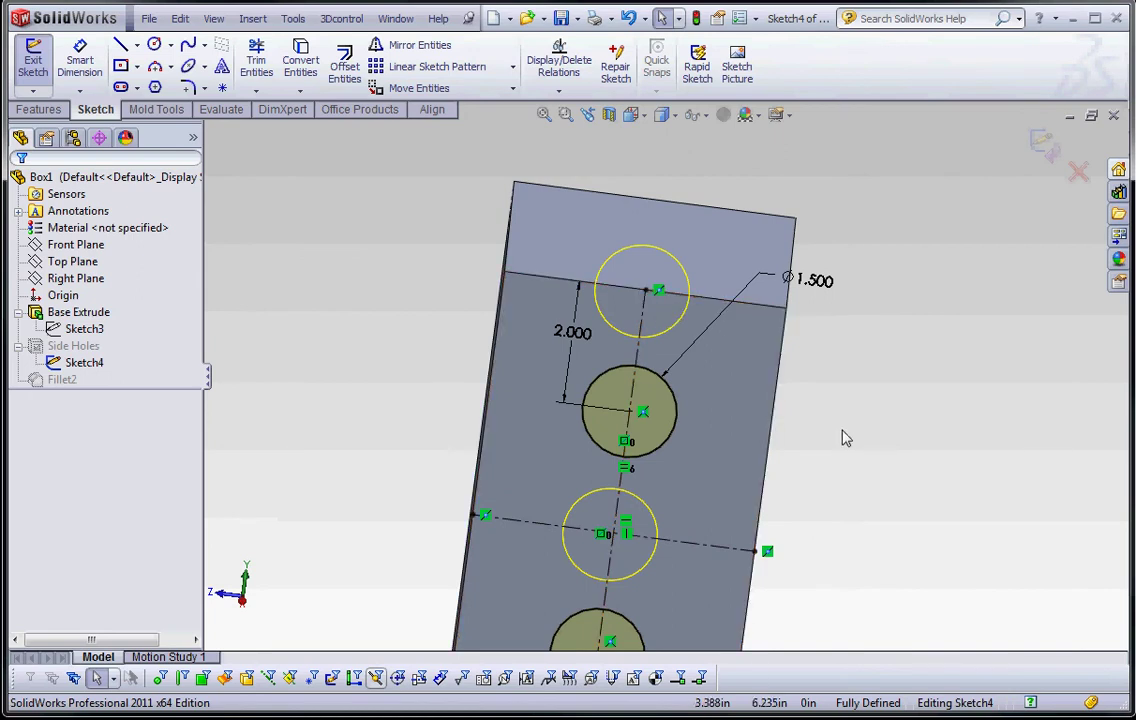
{"action": "key", "text": "f"}
{"action": "mouse_move", "coordinate": [913, 532]}
{"action": "middle_mouse_down"}
{"action": "mouse_move", "coordinate": [776, 500]}
{"action": "mouse_move", "coordinate": [826, 470]}
{"action": "mouse_move", "coordinate": [768, 431]}
{"action": "middle_mouse_up"}
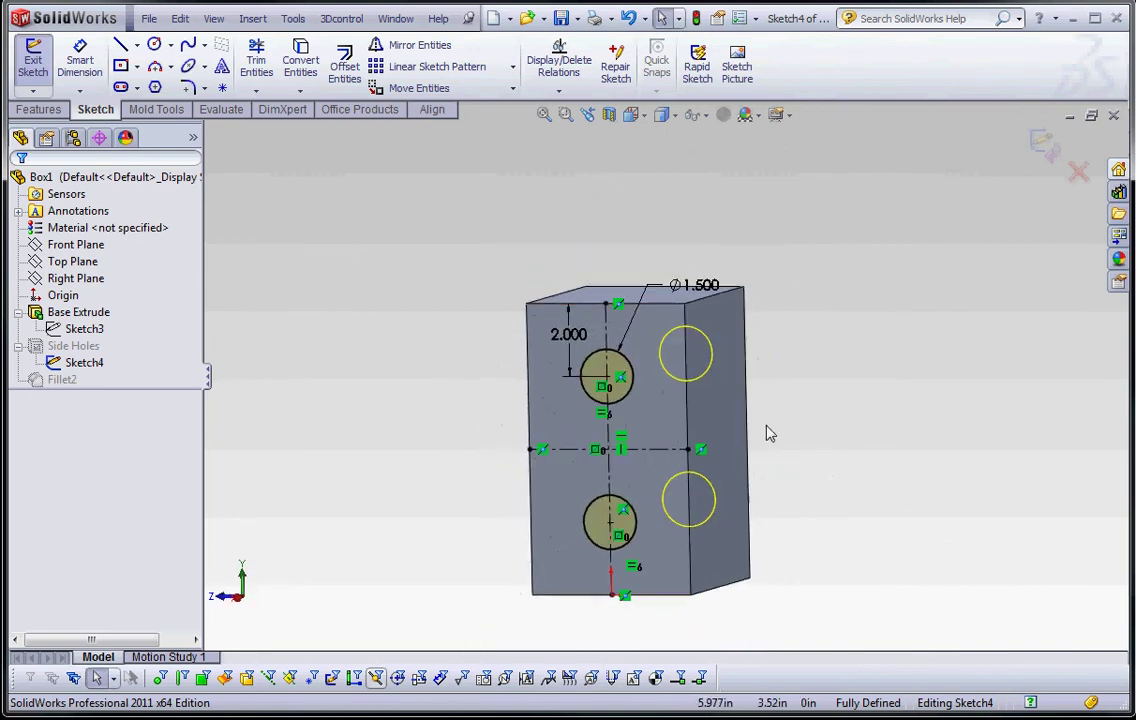
{"action": "left_click", "coordinate": [618, 305]}
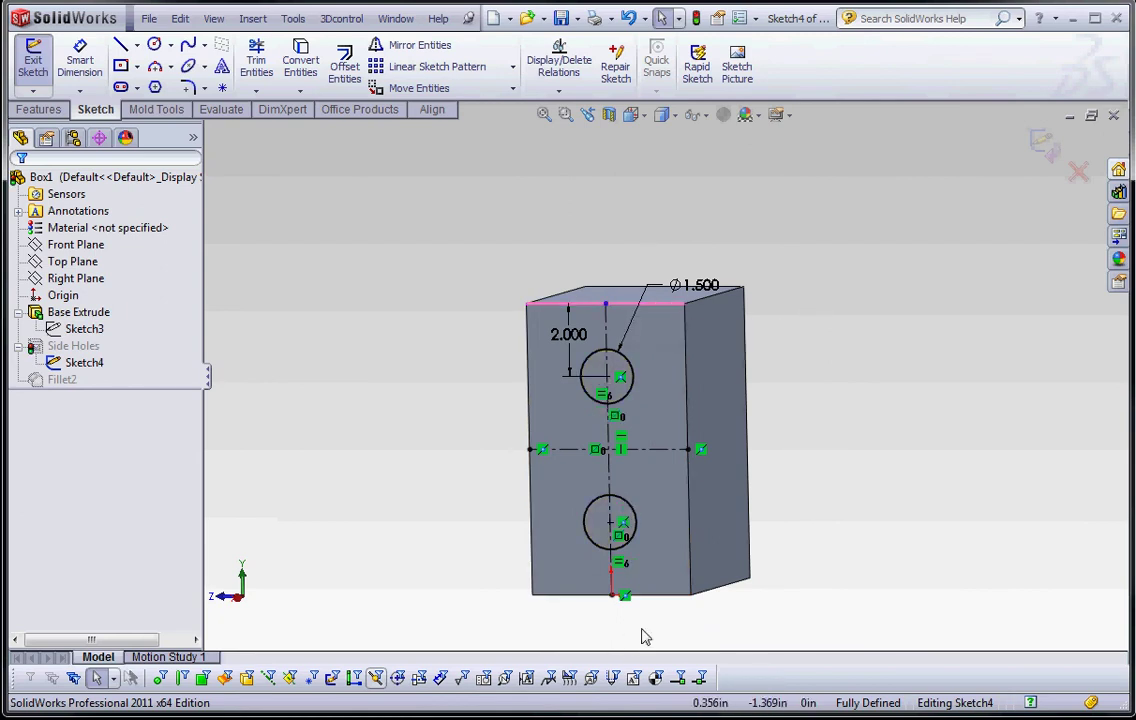
{"action": "left_click", "coordinate": [625, 596]}
{"action": "key", "text": "Delete"}
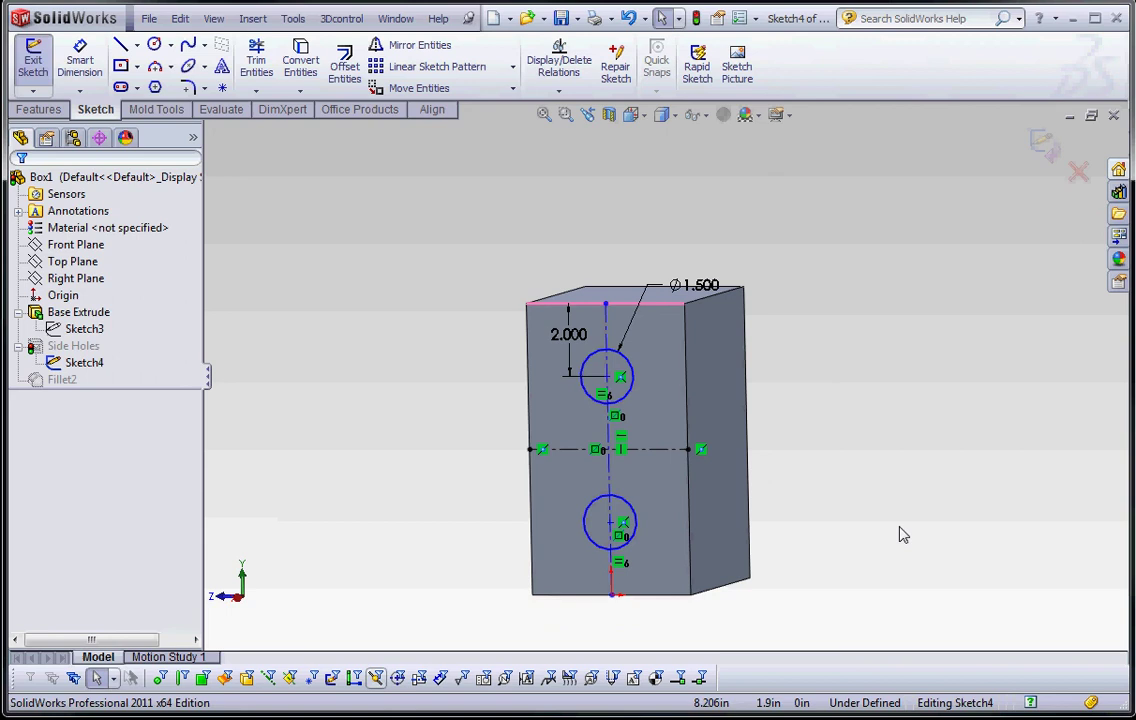
- Dimension the vertical centerline 2 in from the hole face's right vertical edge and rebuild to leave the sketch
{"action": "left_click", "coordinate": [79, 62]}
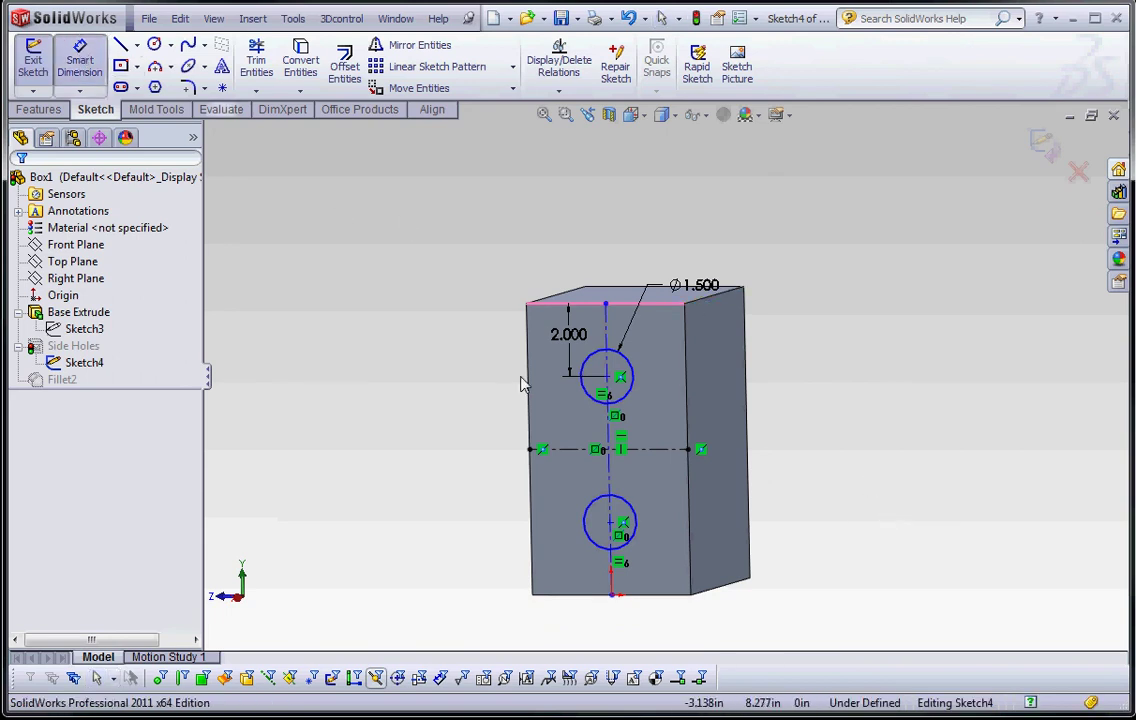
{"action": "left_click", "coordinate": [610, 476]}
{"action": "left_click", "coordinate": [686, 474]}
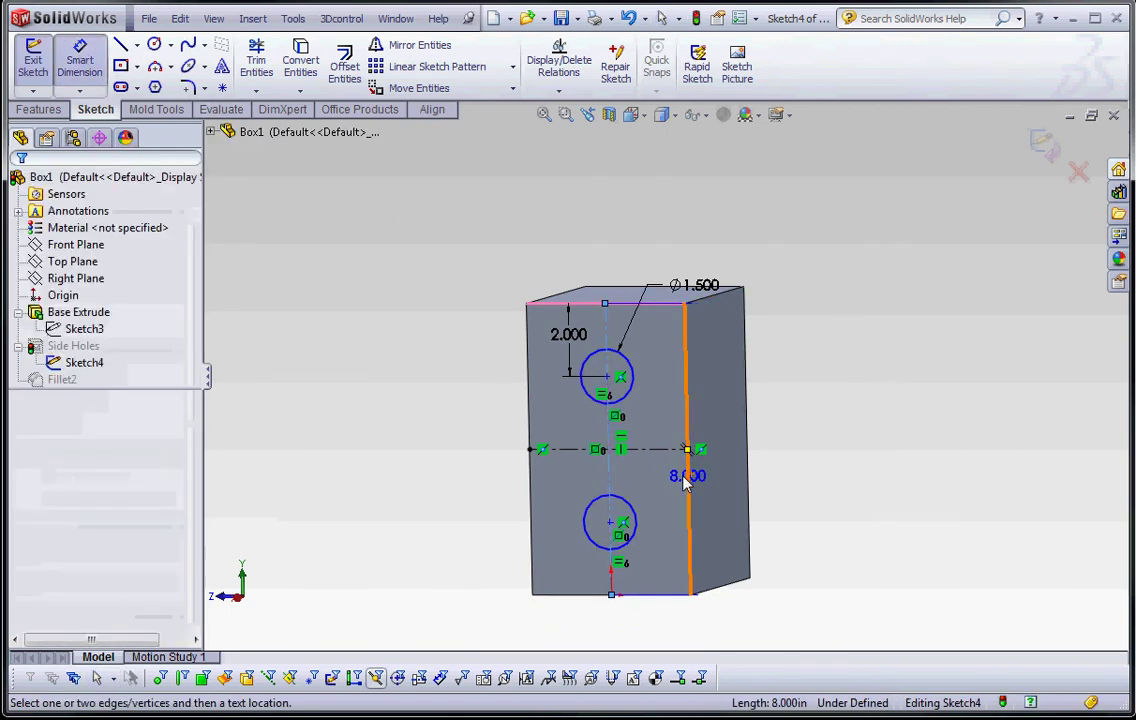
{"action": "left_click", "coordinate": [675, 490]}
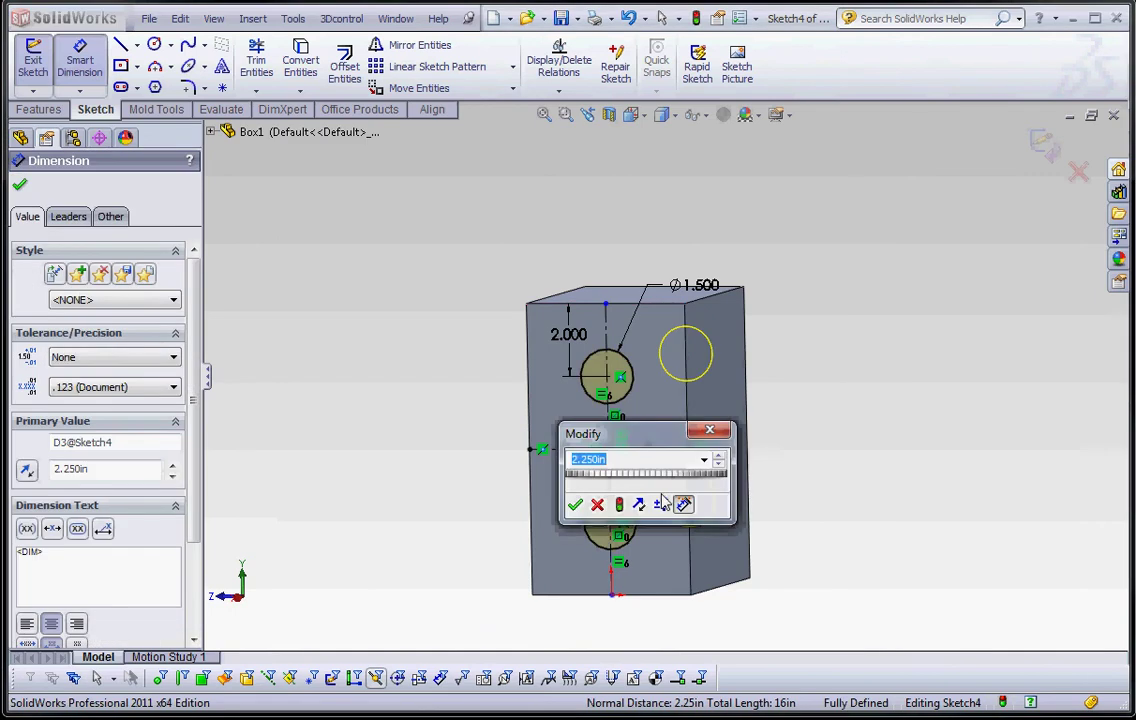
{"action": "type", "text": "2"}
{"action": "key", "text": "Return"}
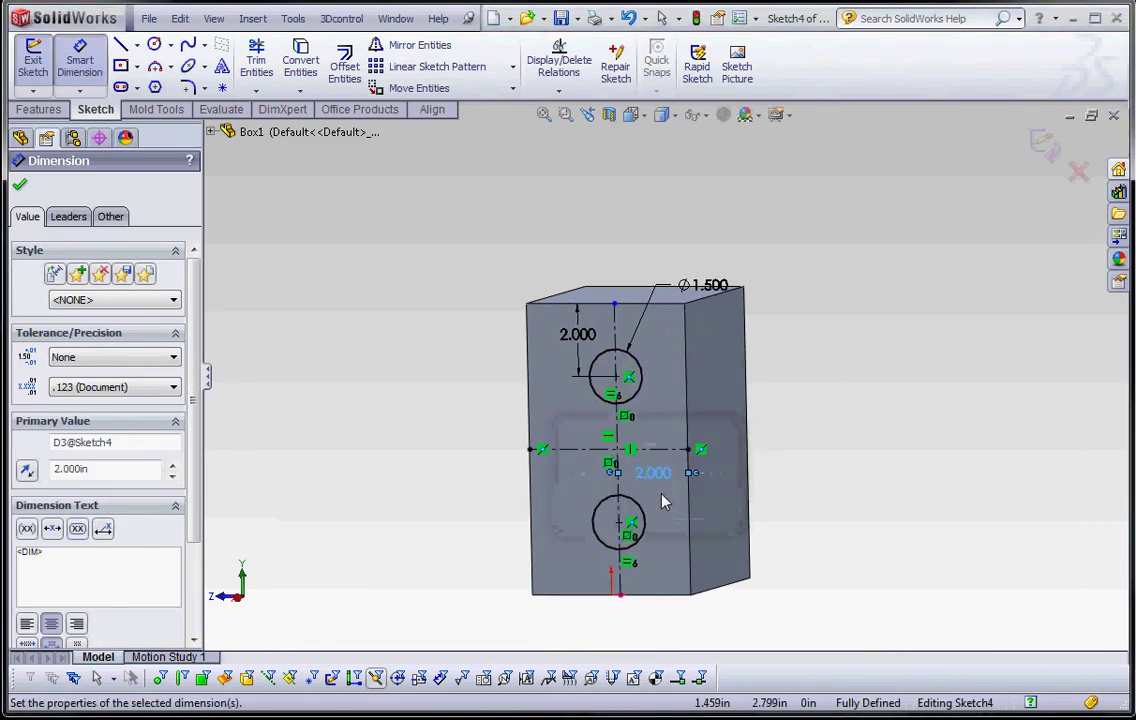
{"action": "left_click", "coordinate": [696, 18]}
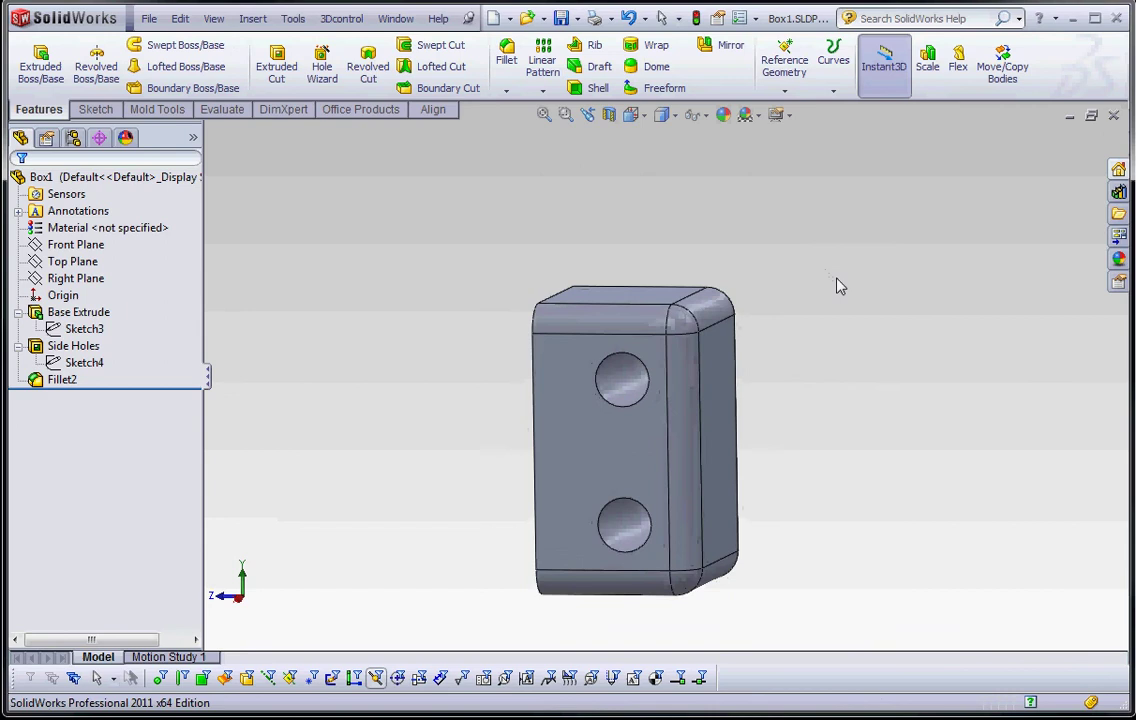
- Set the side holes' horizontal distance from the block's vertical edge to 3 in directly on the model and rebuild
{"action": "mouse_move", "coordinate": [838, 286]}
{"action": "middle_mouse_down"}
{"action": "mouse_move", "coordinate": [849, 274]}
{"action": "mouse_move", "coordinate": [834, 254]}
{"action": "mouse_move", "coordinate": [856, 271]}
{"action": "middle_mouse_up"}
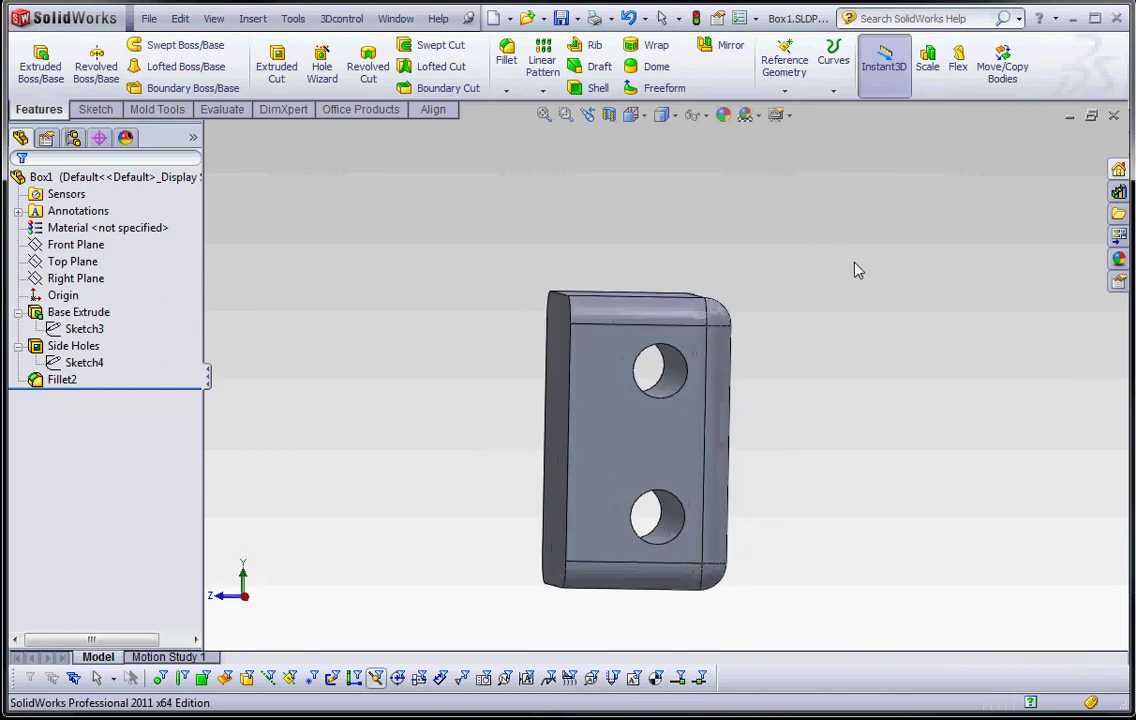
{"action": "left_click", "coordinate": [679, 386]}
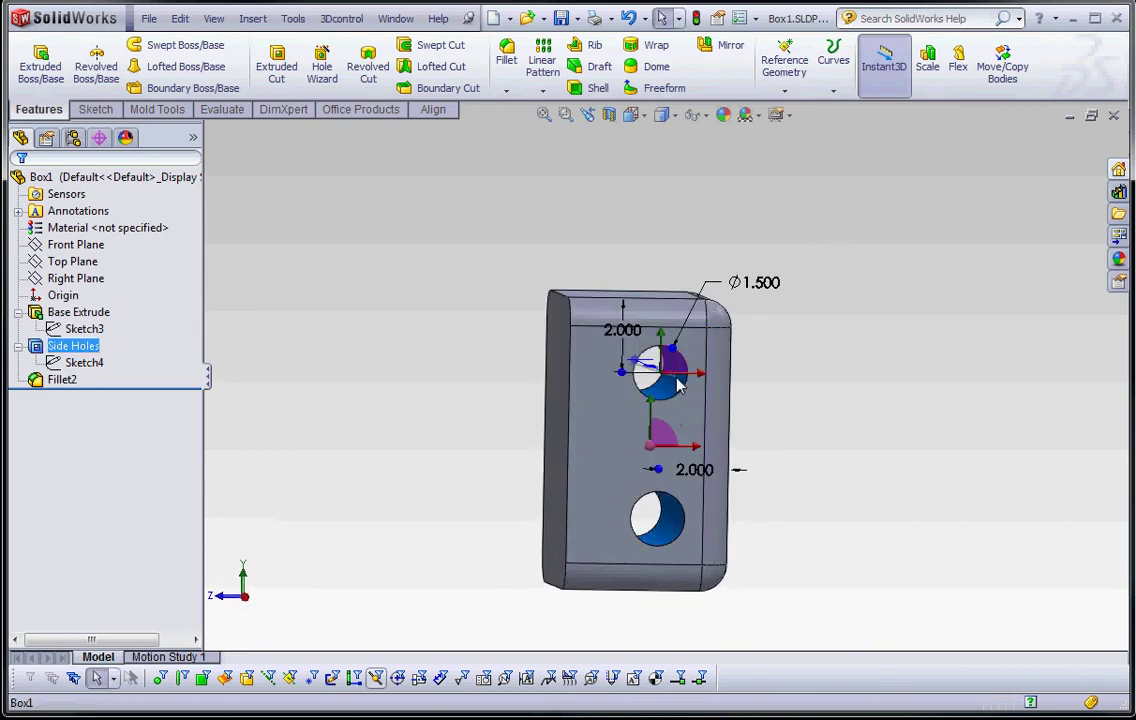
{"action": "left_click", "coordinate": [696, 476]}
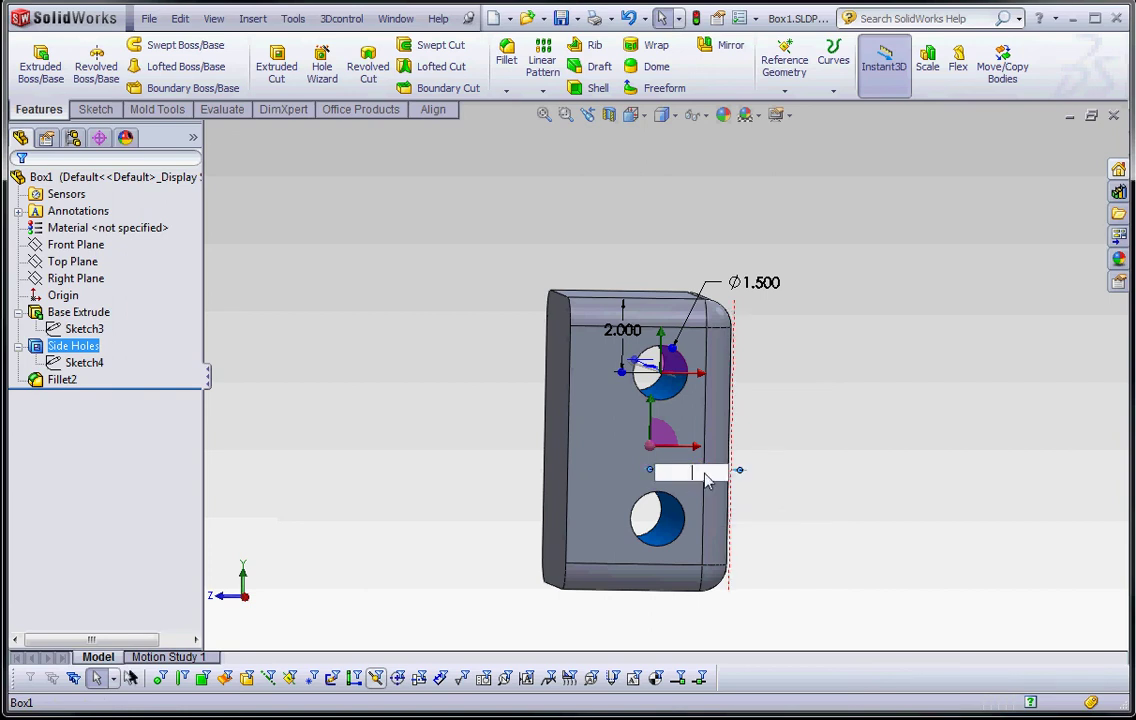
{"action": "type", "text": "2"}
{"action": "key", "text": "Return"}
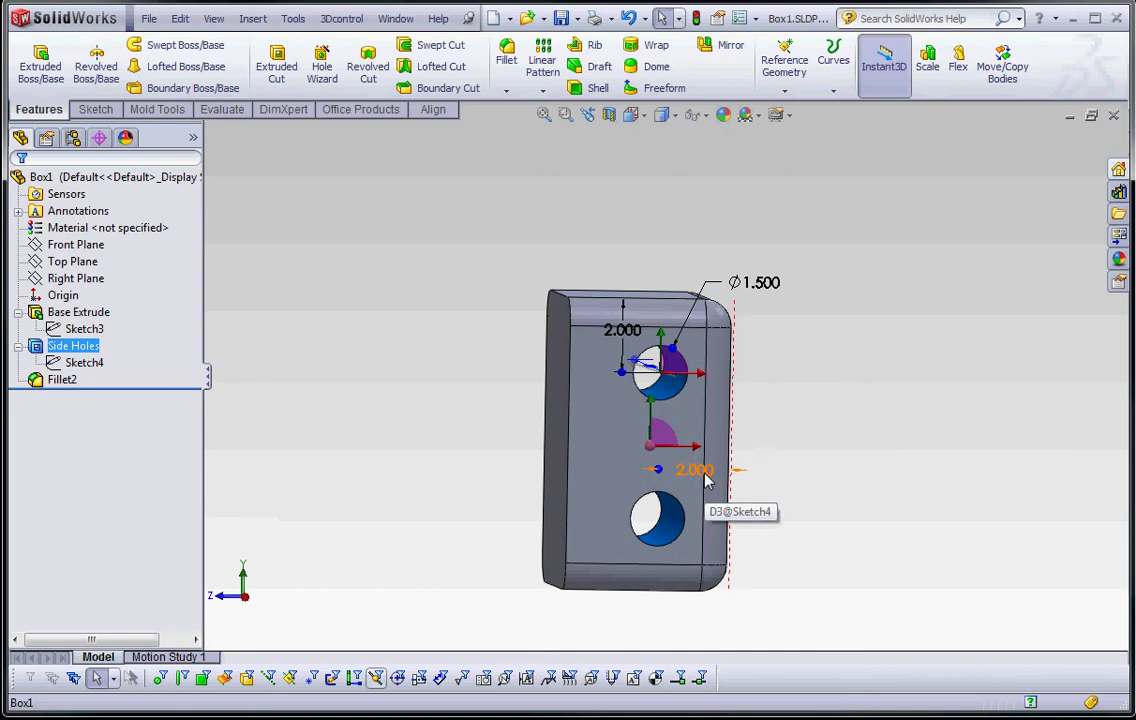
{"action": "left_click", "coordinate": [698, 482]}
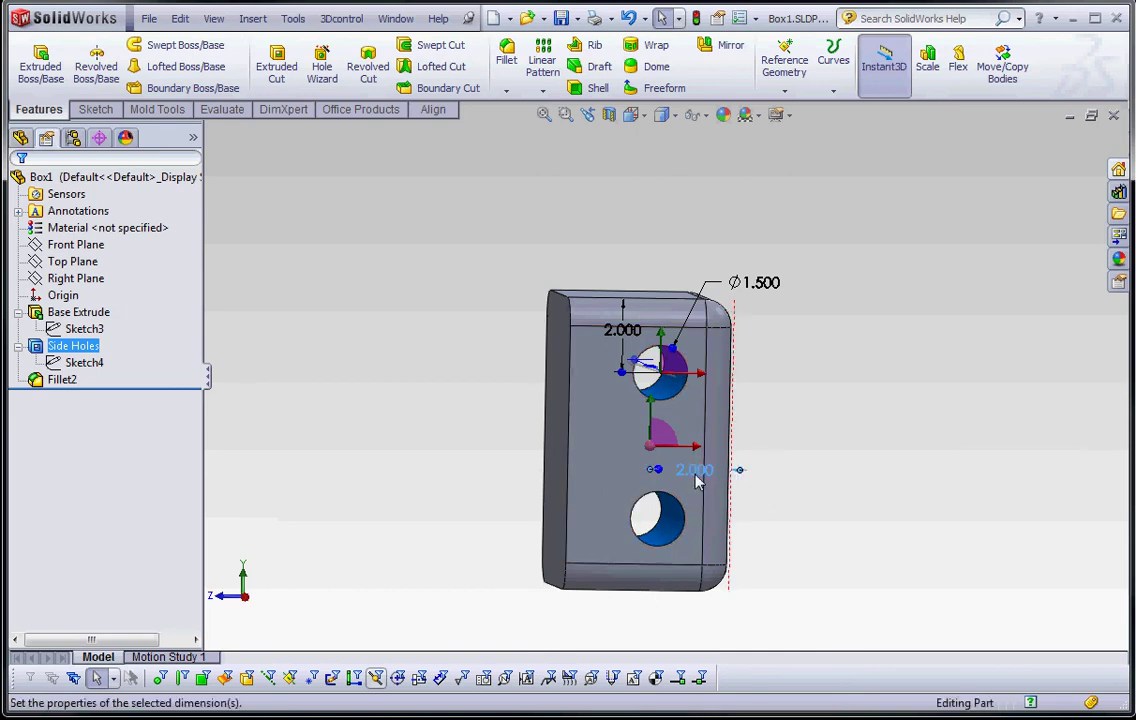
{"action": "double_click", "coordinate": [698, 482]}
{"action": "type", "text": "3"}
{"action": "key", "text": "Return"}
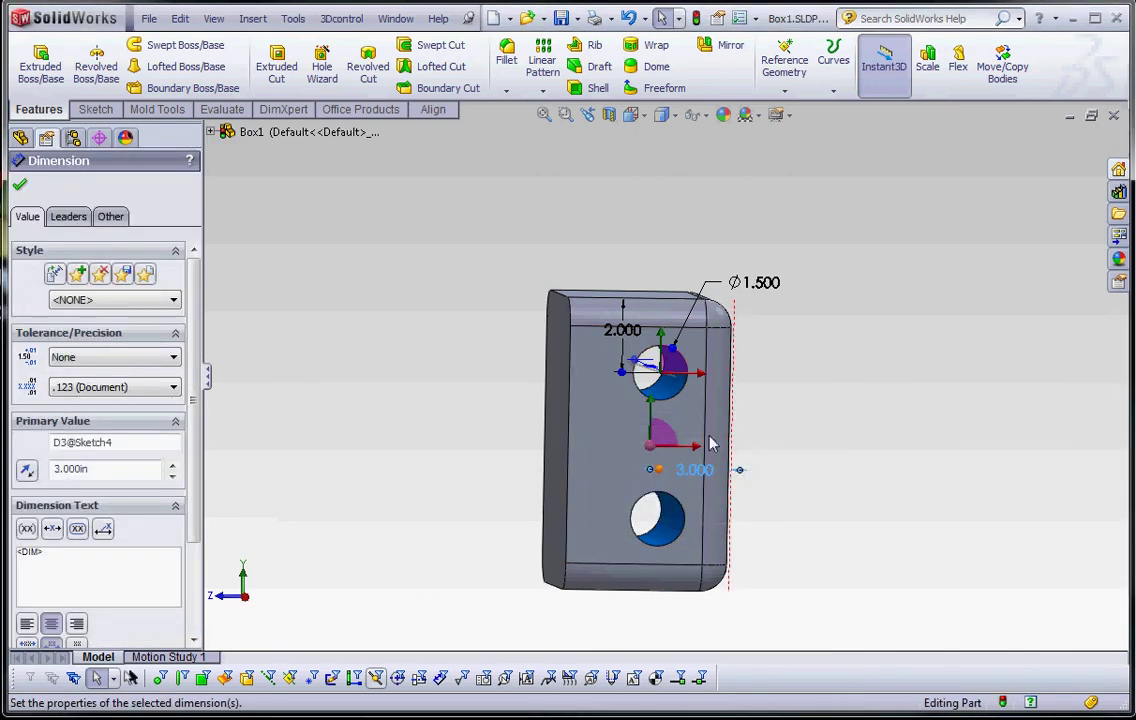
{"action": "left_click", "coordinate": [778, 167]}
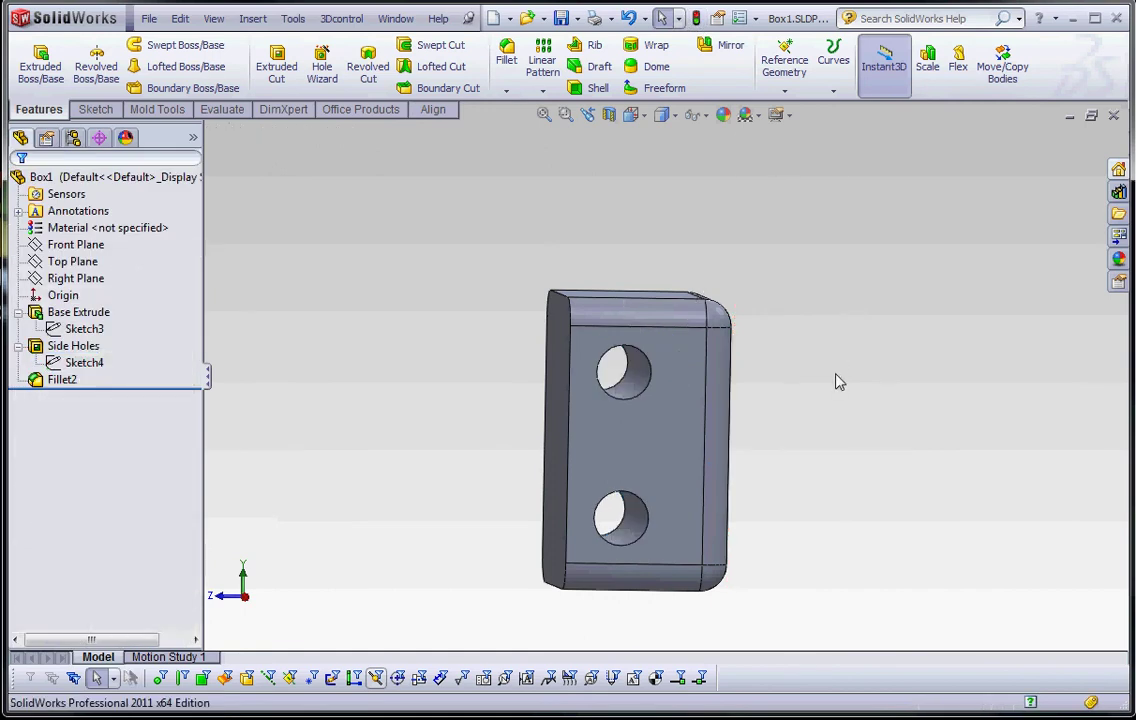
- Set the side holes' horizontal distance from the block's vertical edge to 2.5 in and rebuild the part
{"action": "middle_click_drag", "start_coordinate": [828, 416], "coordinate": [844, 411]}
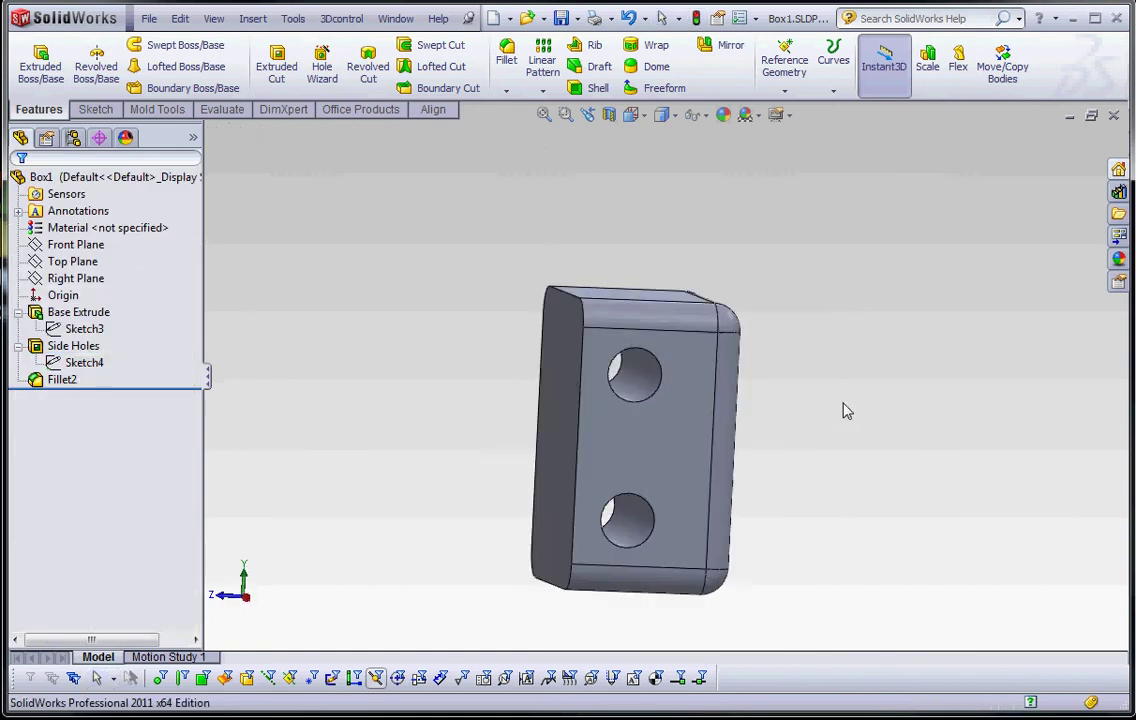
{"action": "left_click", "coordinate": [636, 377]}
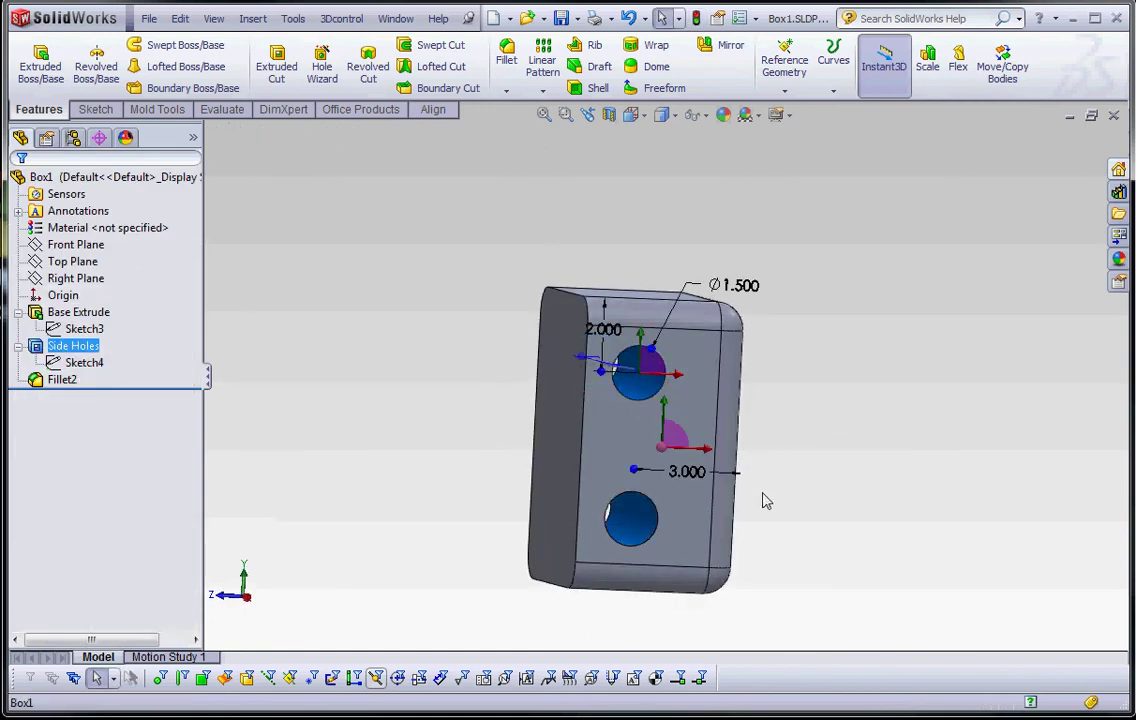
{"action": "double_click", "coordinate": [680, 472]}
{"action": "type", "text": "2"}
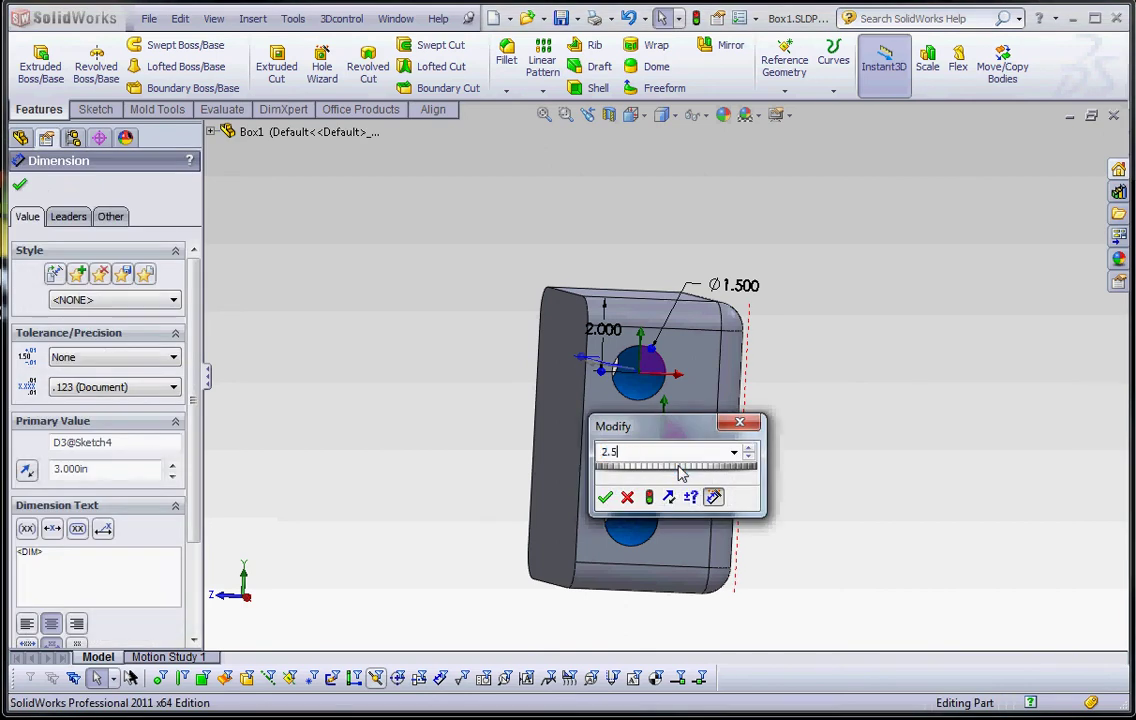
{"action": "type", "text": ".5"}
{"action": "key", "text": "Return"}
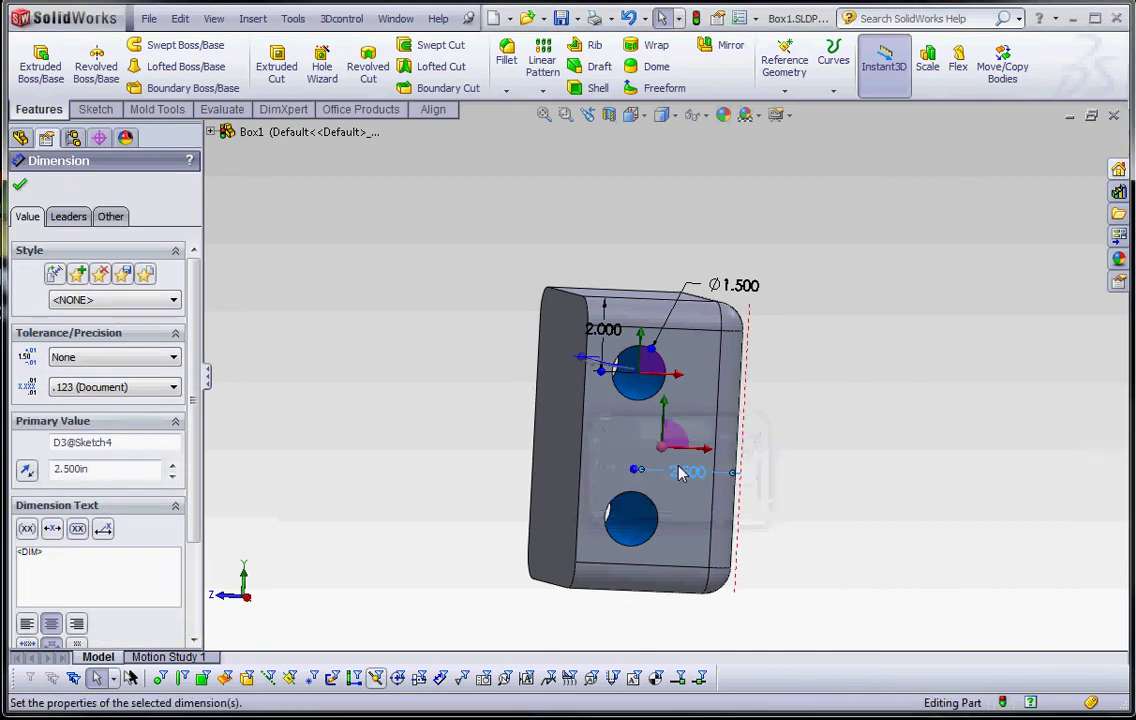
{"action": "left_click", "coordinate": [696, 19]}
- Rename the fillet feature as Side Fillet
{"action": "mouse_move", "coordinate": [781, 243]}
{"action": "middle_mouse_down"}
{"action": "mouse_move", "coordinate": [773, 254]}
{"action": "mouse_move", "coordinate": [757, 242]}
{"action": "mouse_move", "coordinate": [766, 226]}
{"action": "mouse_move", "coordinate": [760, 247]}
{"action": "middle_mouse_up"}
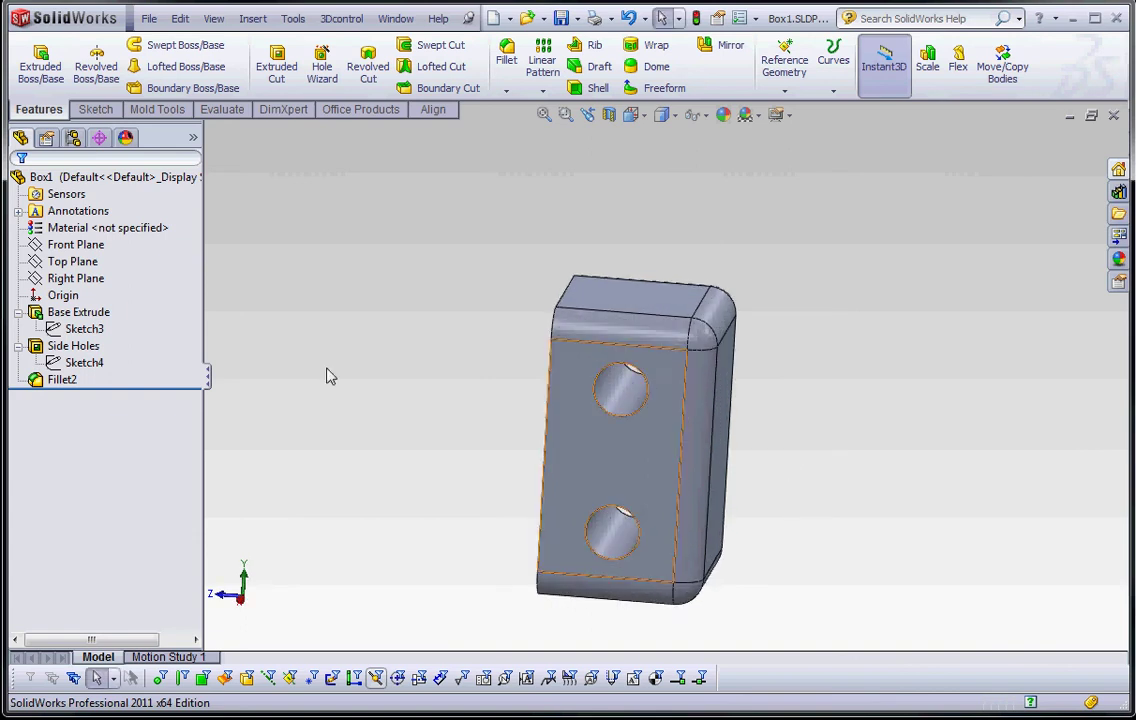
{"action": "left_click", "coordinate": [45, 380]}
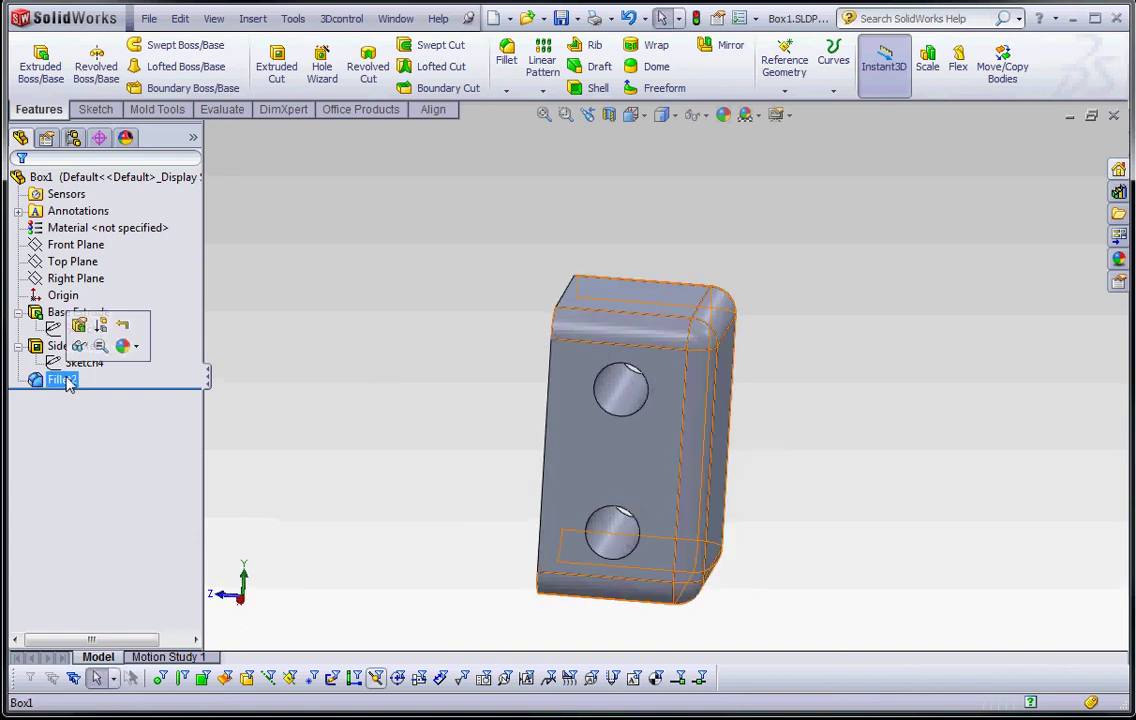
{"action": "left_click", "coordinate": [62, 380]}
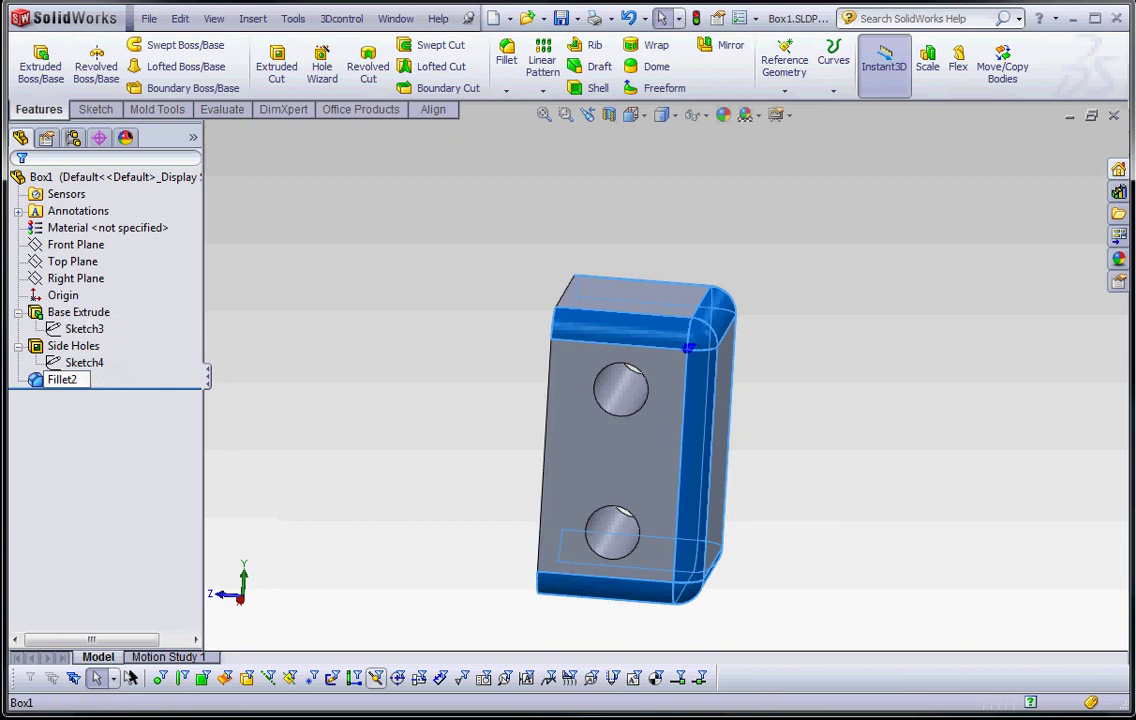
{"action": "key", "text": "BackSpace"}
{"action": "key", "text": "BackSpace"}
{"action": "key", "text": "BackSpace"}
{"action": "key", "text": "BackSpace"}
{"action": "type", "text": "llet"}
{"action": "left_click", "coordinate": [407, 400]}
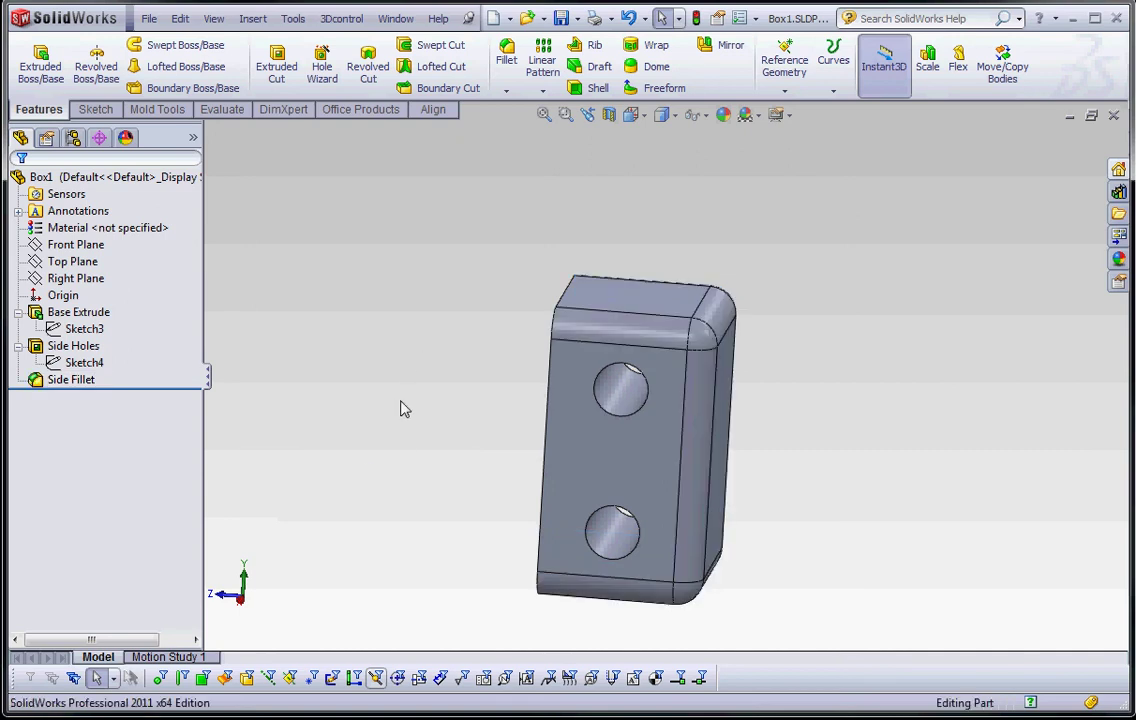
- Shell the block with a 0.3 in wall thickness, removing the large flat face without fillets
{"action": "middle_click_drag", "start_coordinate": [404, 408], "coordinate": [517, 271]}
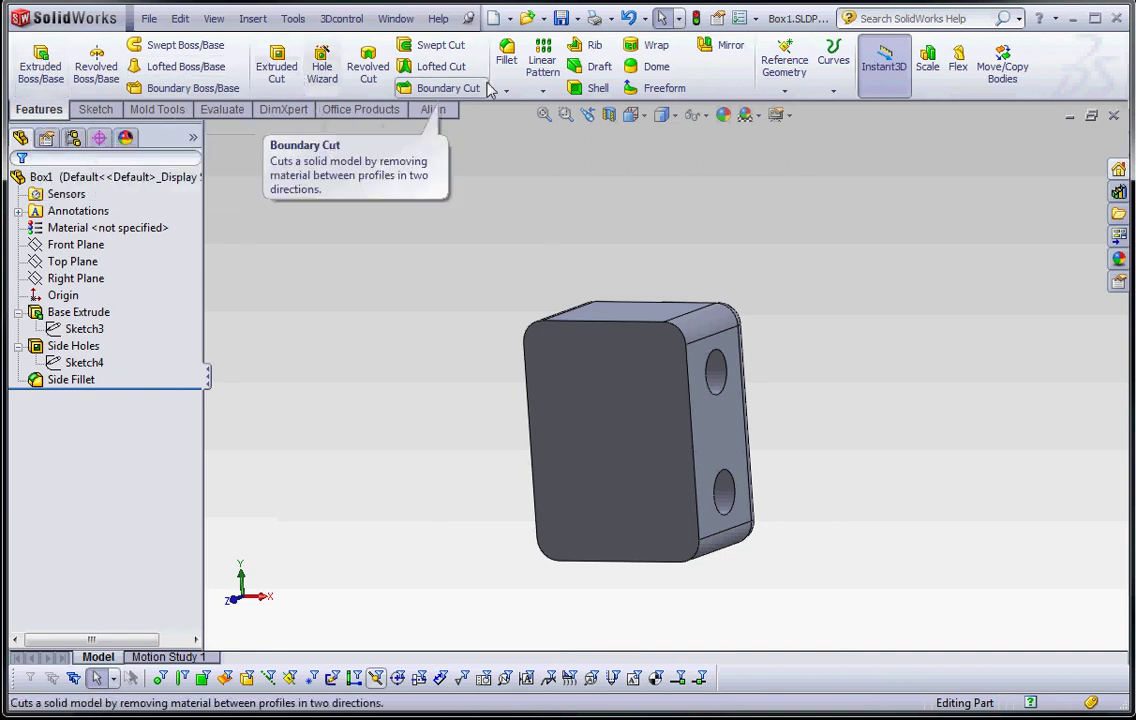
{"action": "left_click", "coordinate": [588, 90]}
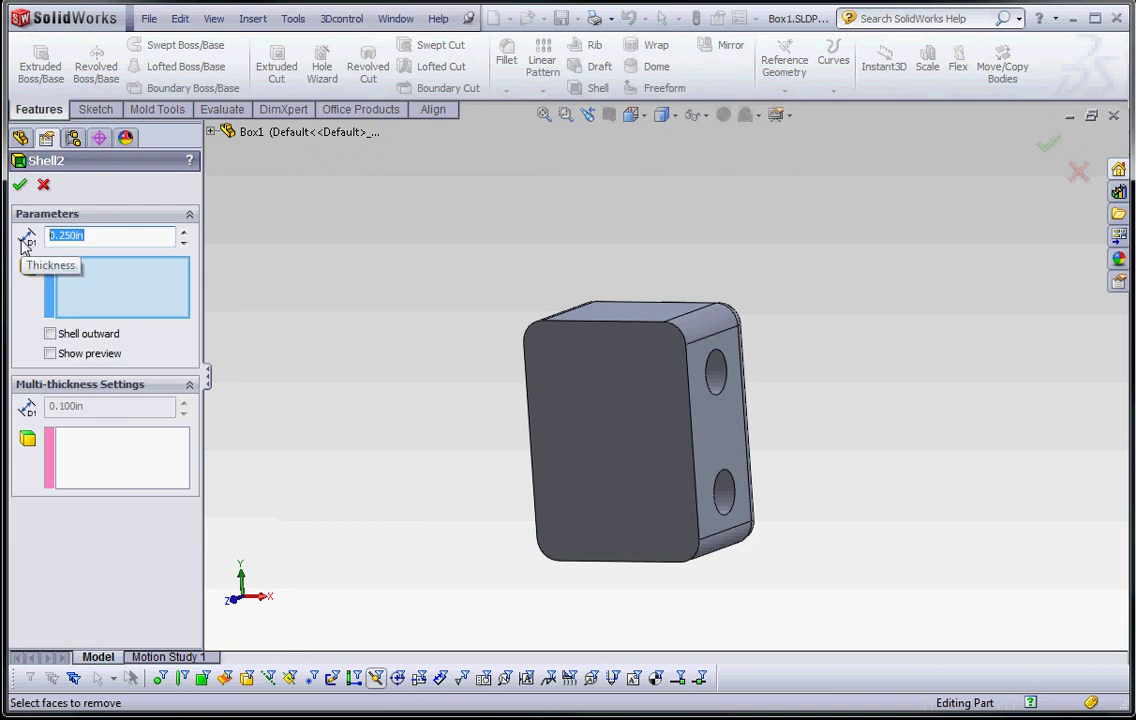
{"action": "type", "text": ".3"}
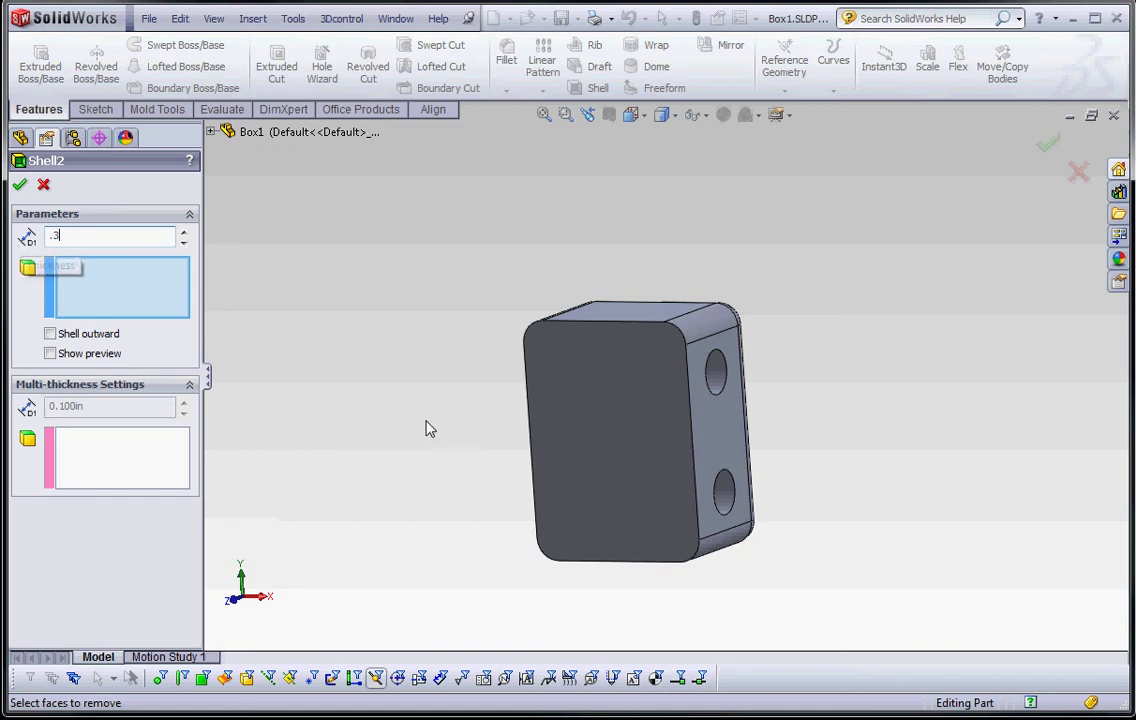
{"action": "left_click", "coordinate": [632, 427]}
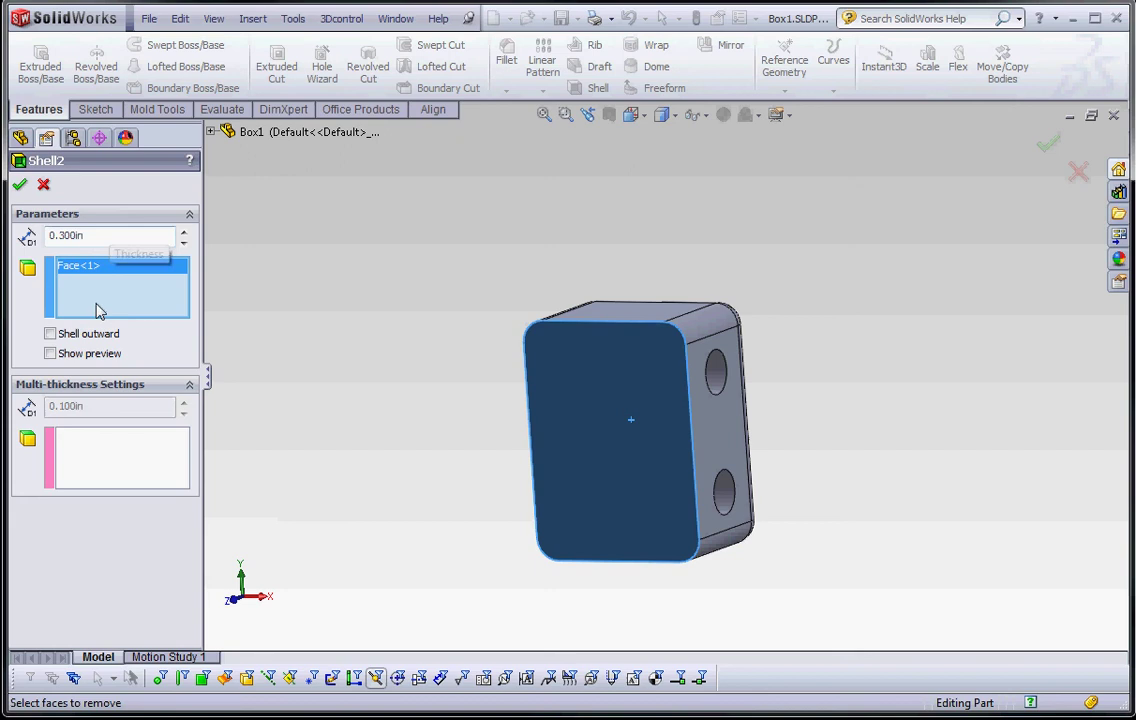
{"action": "left_click", "coordinate": [19, 186]}
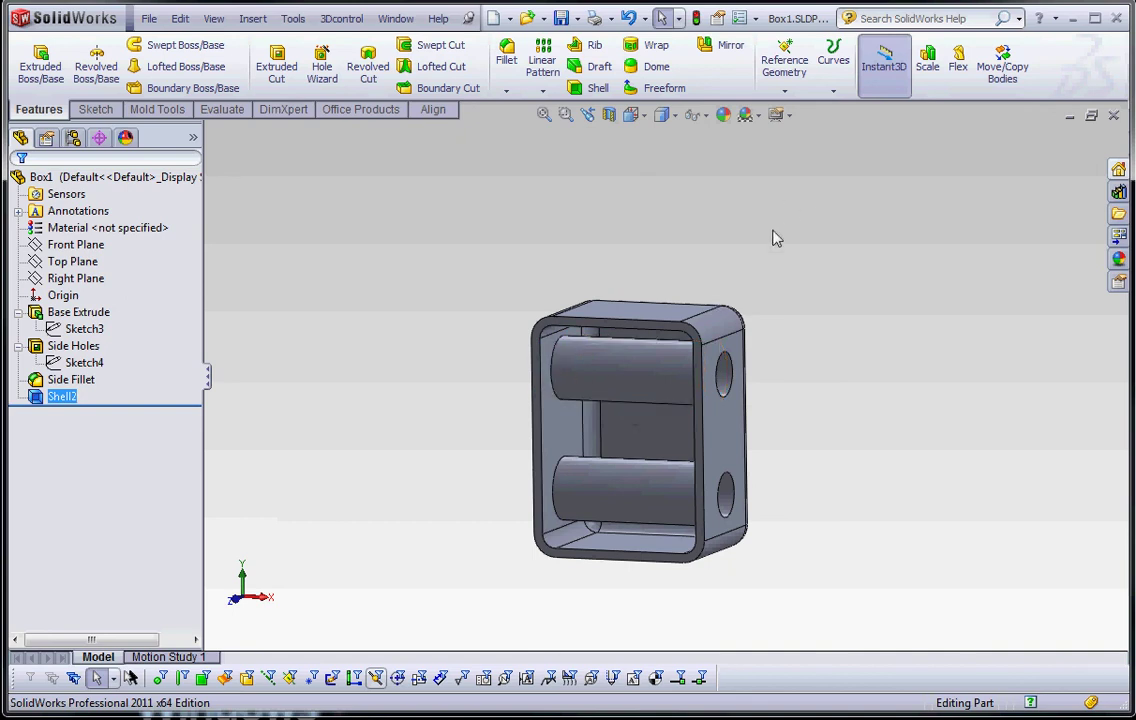
- Rename the shell feature as Shell1
{"action": "mouse_move", "coordinate": [837, 401]}
{"action": "middle_mouse_down"}
{"action": "mouse_move", "coordinate": [817, 431]}
{"action": "mouse_move", "coordinate": [831, 403]}
{"action": "middle_mouse_up"}
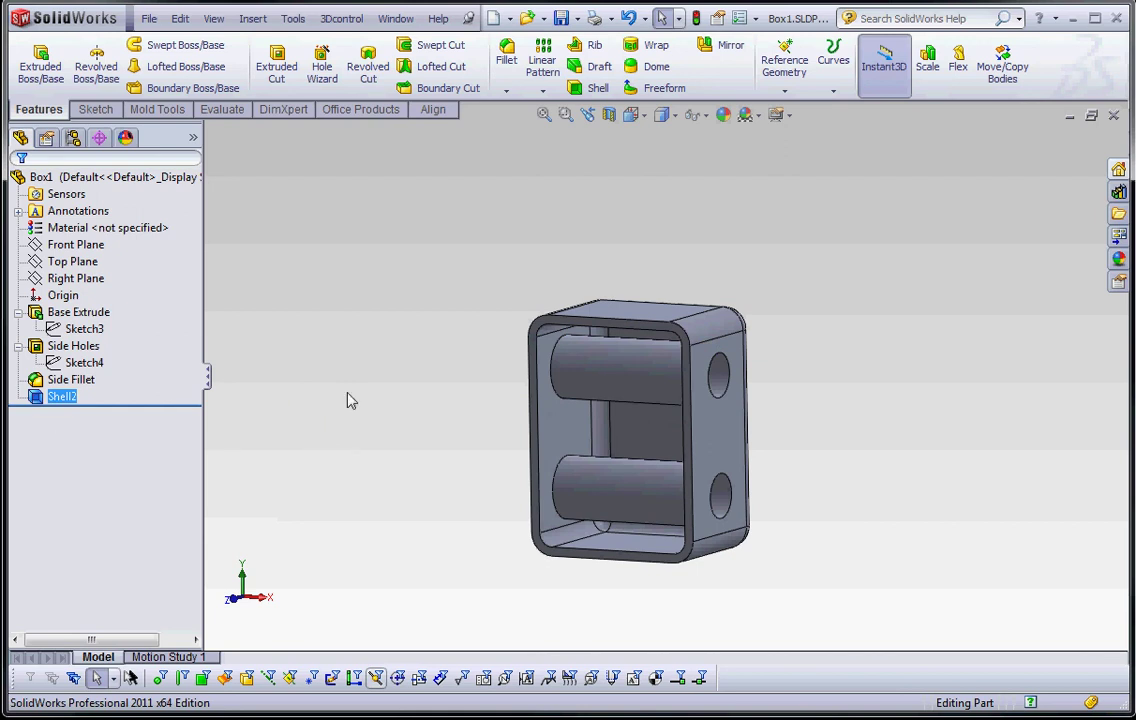
{"action": "left_click", "coordinate": [70, 399]}
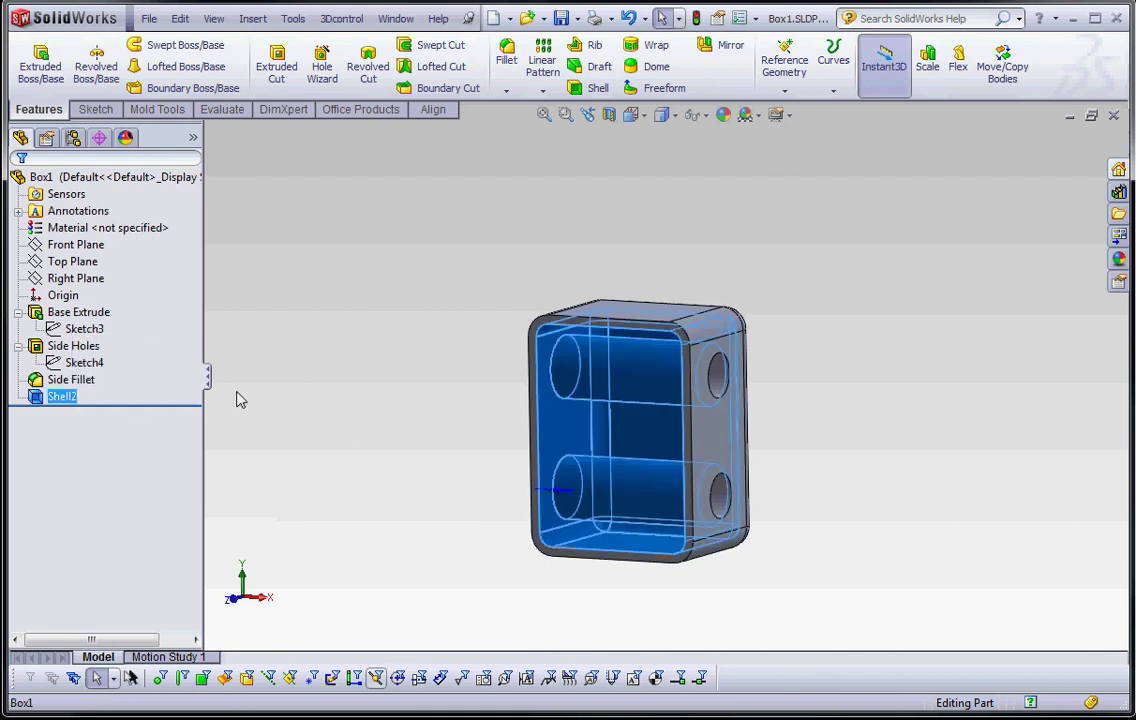
{"action": "left_click", "coordinate": [238, 398]}
{"action": "left_click", "coordinate": [68, 399]}
{"action": "left_click", "coordinate": [341, 471]}
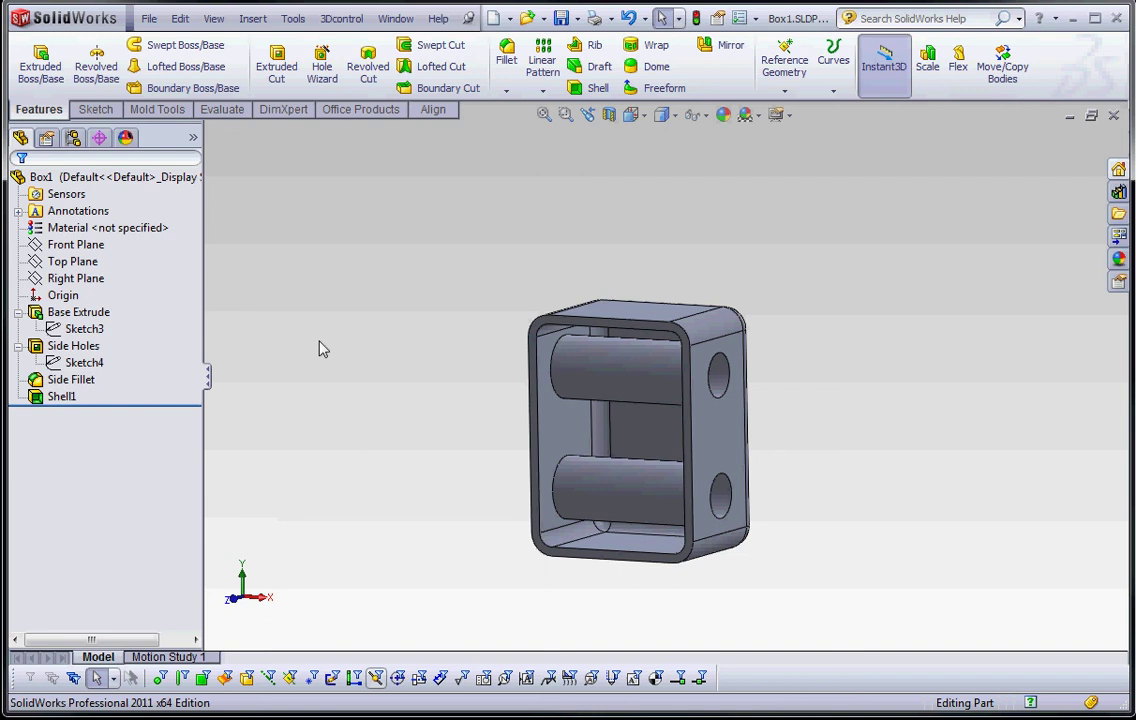
{"action": "left_click", "coordinate": [45, 349]}
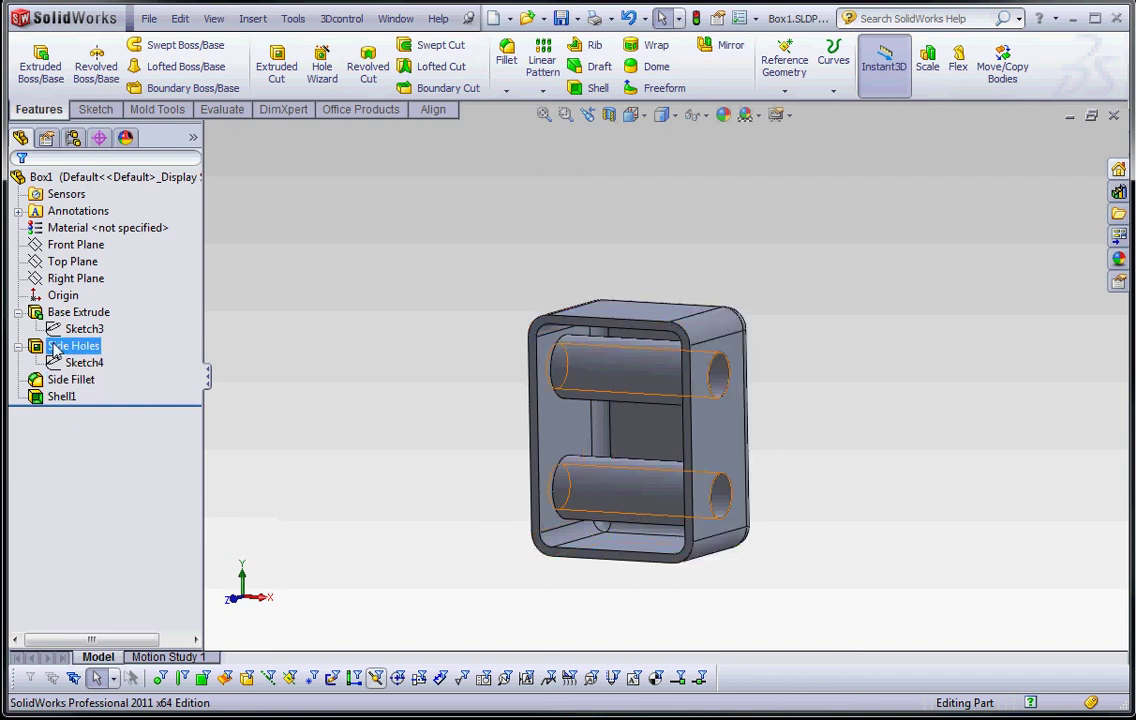
{"action": "left_click", "coordinate": [66, 383]}
{"action": "left_click", "coordinate": [60, 362]}
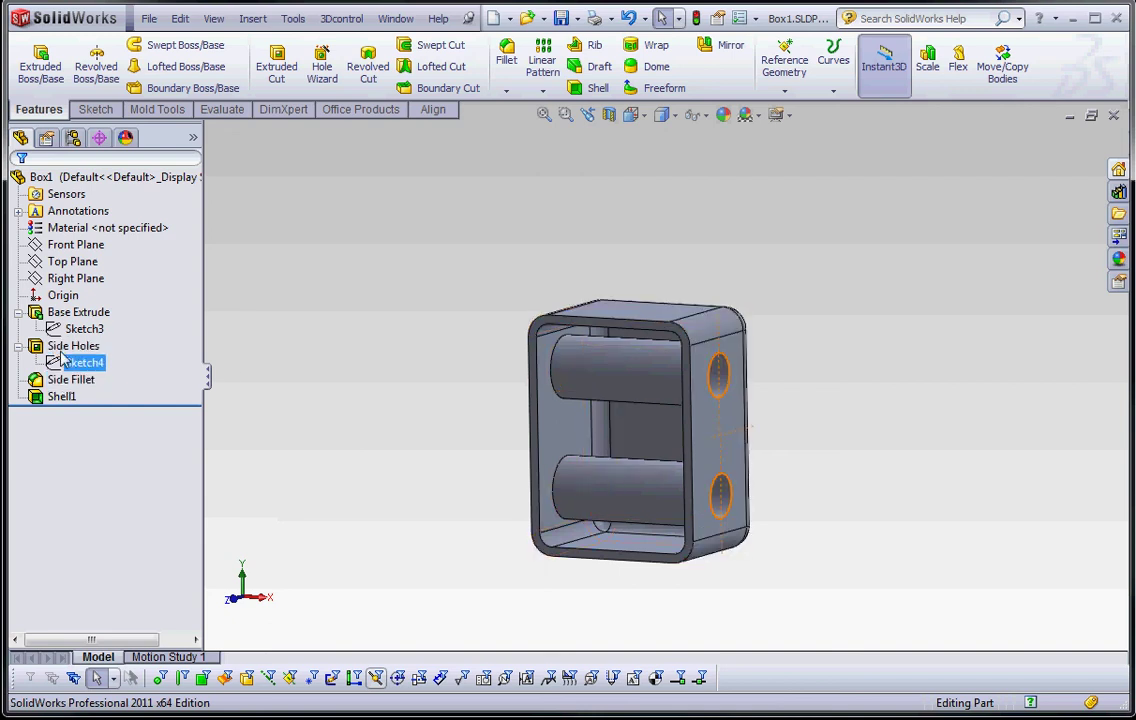
{"action": "left_click", "coordinate": [58, 350]}
{"action": "left_click", "coordinate": [60, 295]}
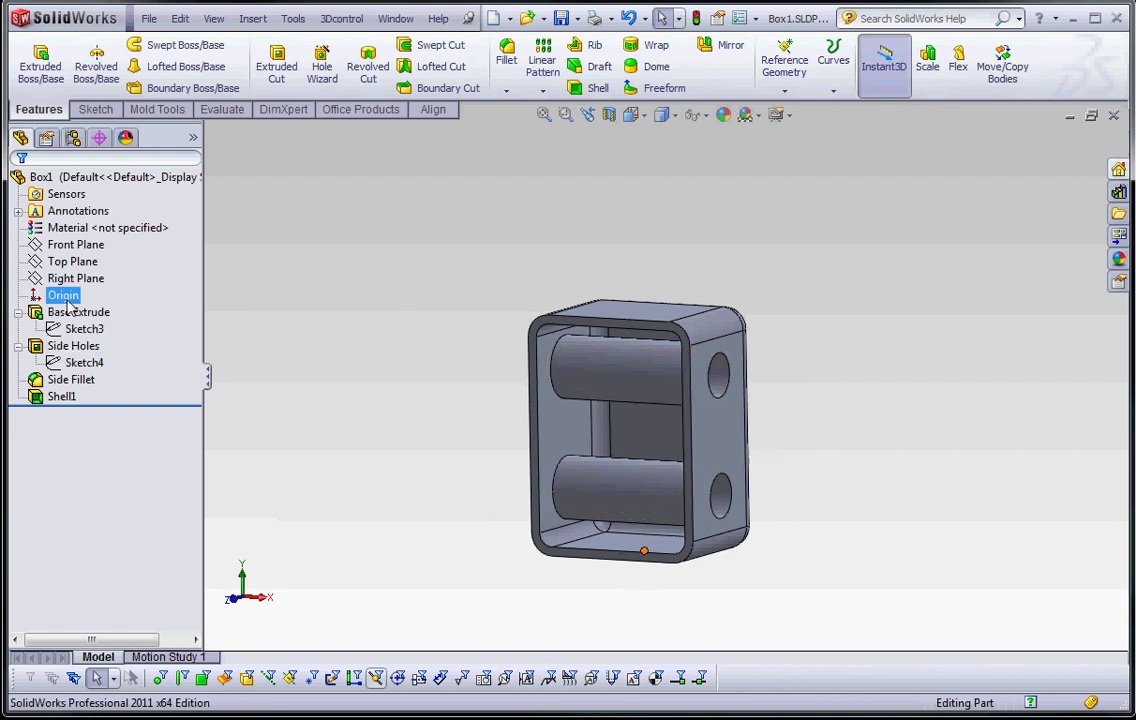
- Examine the part's feature history and the geometry belonging to Base Extrude, Side Holes with Sketch4, and Side Fillet
{"action": "left_click", "coordinate": [60, 227]}
{"action": "left_click", "coordinate": [60, 193]}
{"action": "left_click", "coordinate": [60, 314]}
{"action": "left_click", "coordinate": [60, 345]}
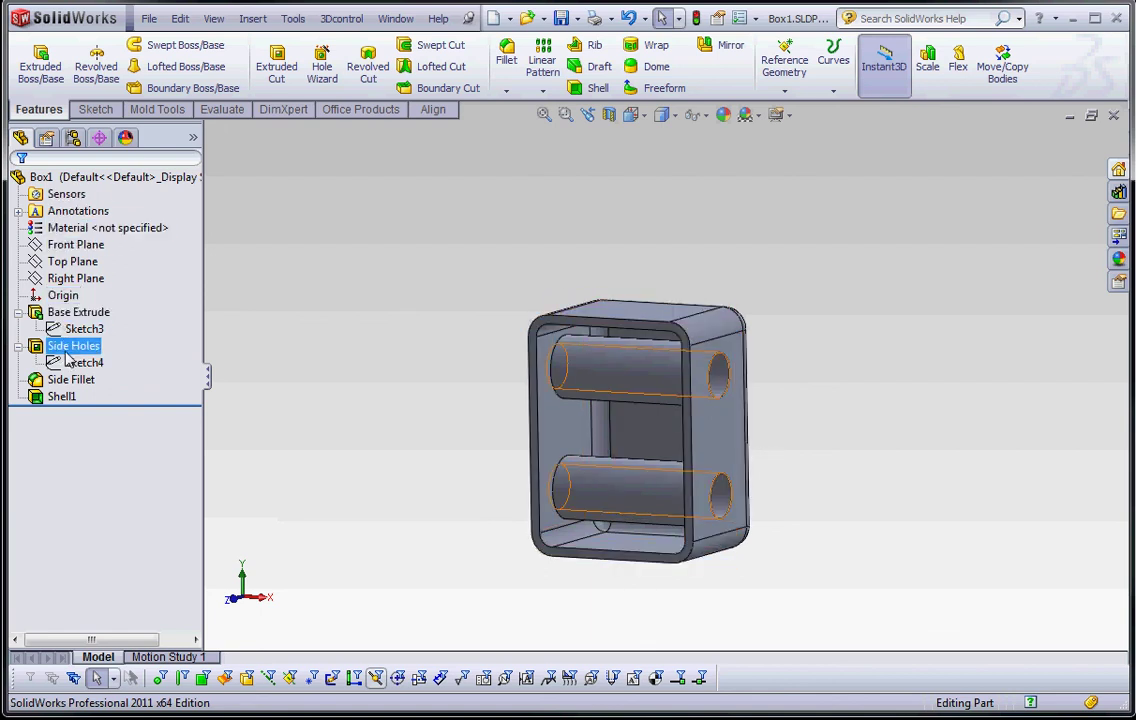
{"action": "left_click", "coordinate": [60, 313]}
{"action": "left_click", "coordinate": [60, 210]}
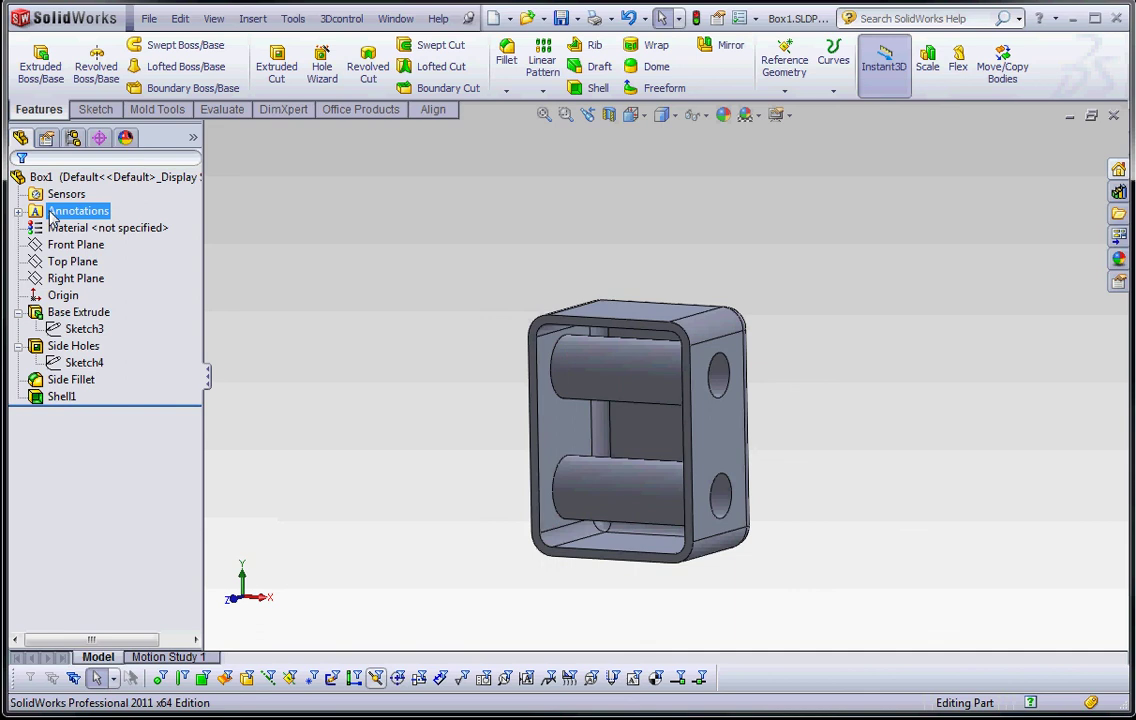
{"action": "left_click", "coordinate": [60, 278]}
{"action": "left_click", "coordinate": [60, 312]}
{"action": "left_click", "coordinate": [60, 345]}
{"action": "left_click", "coordinate": [62, 295]}
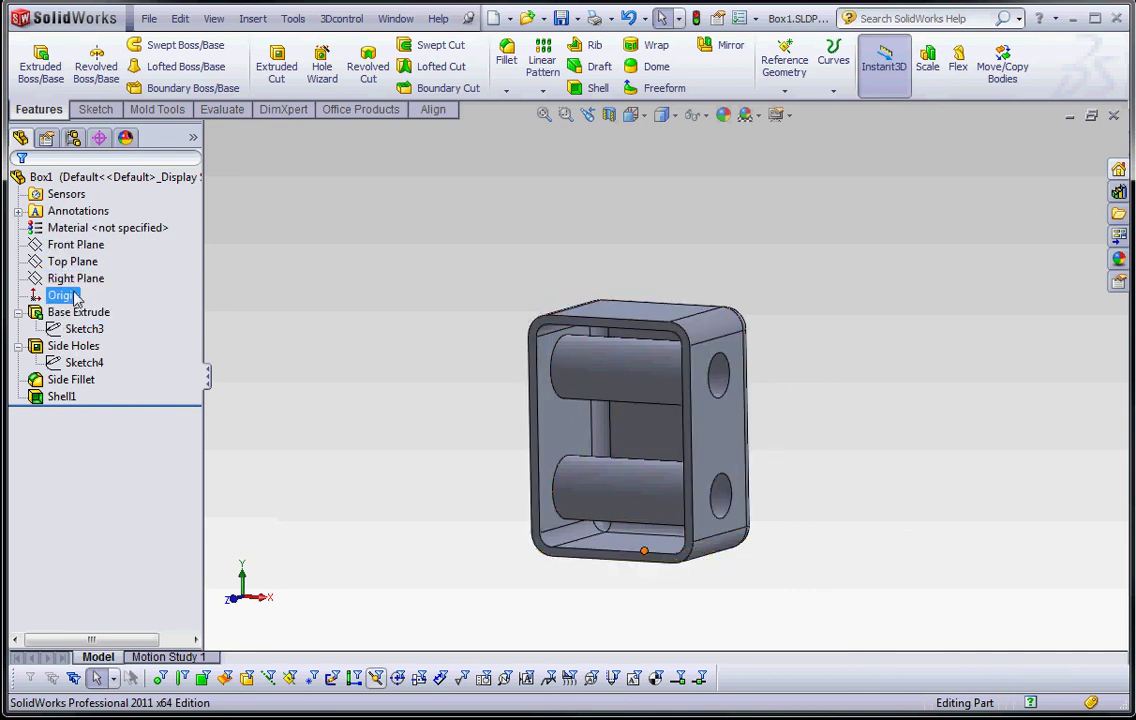
{"action": "left_click", "coordinate": [66, 312]}
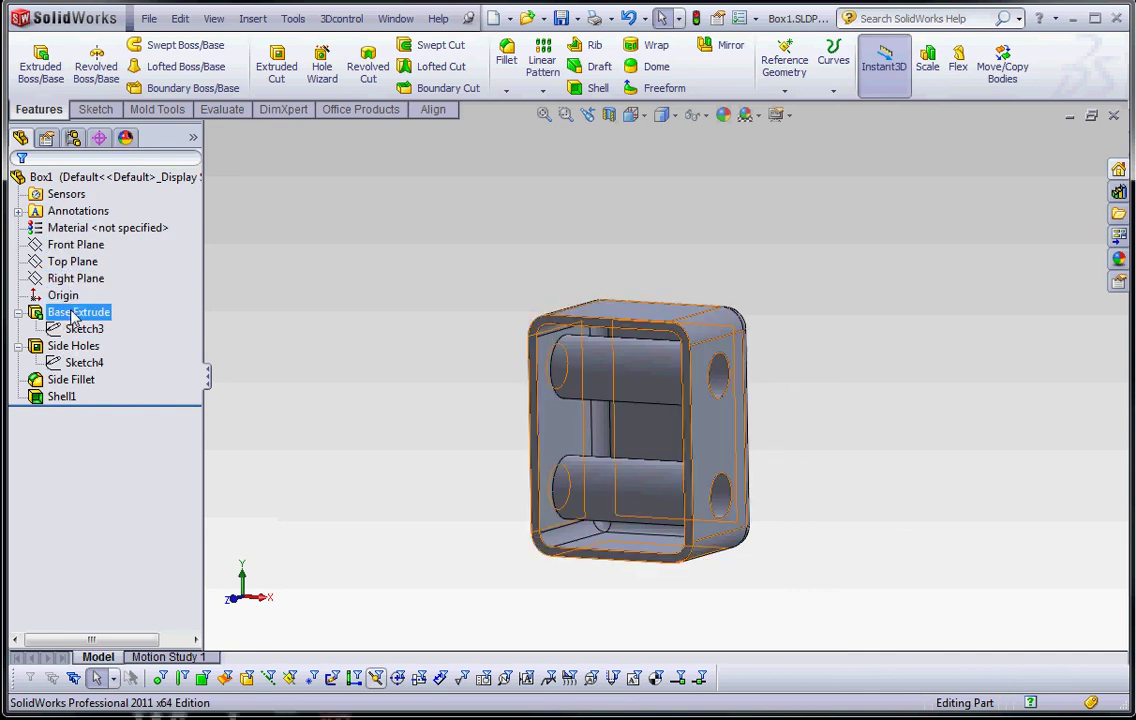
{"action": "left_click", "coordinate": [56, 347]}
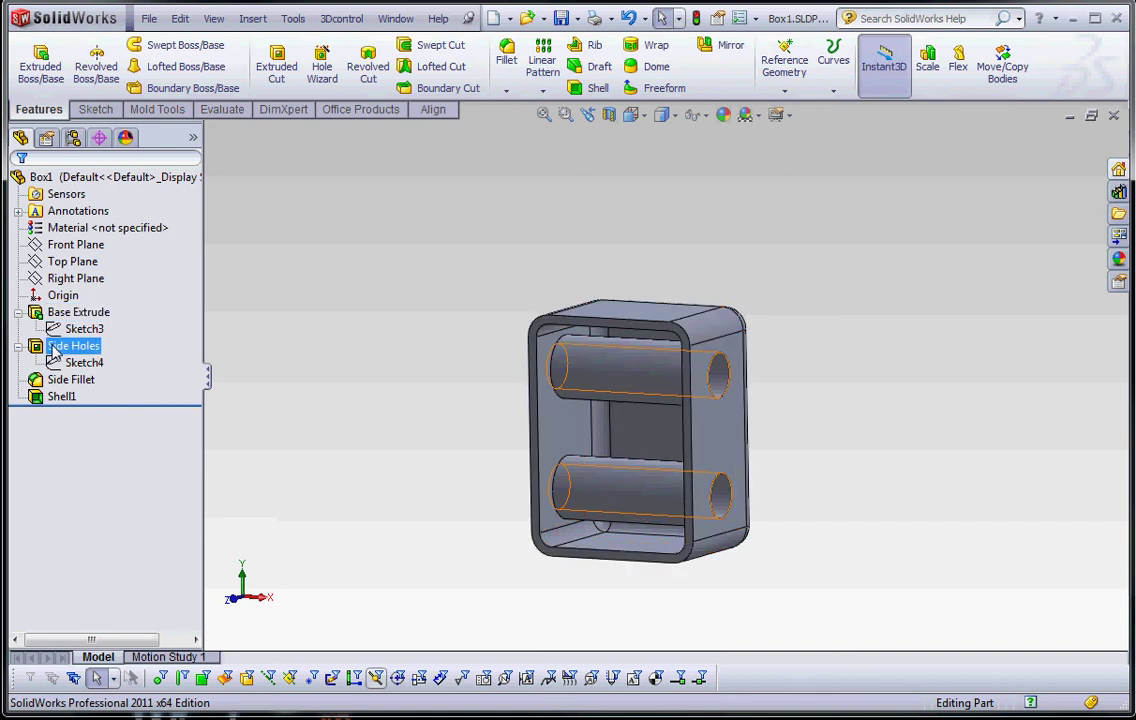
{"action": "left_click", "coordinate": [62, 362]}
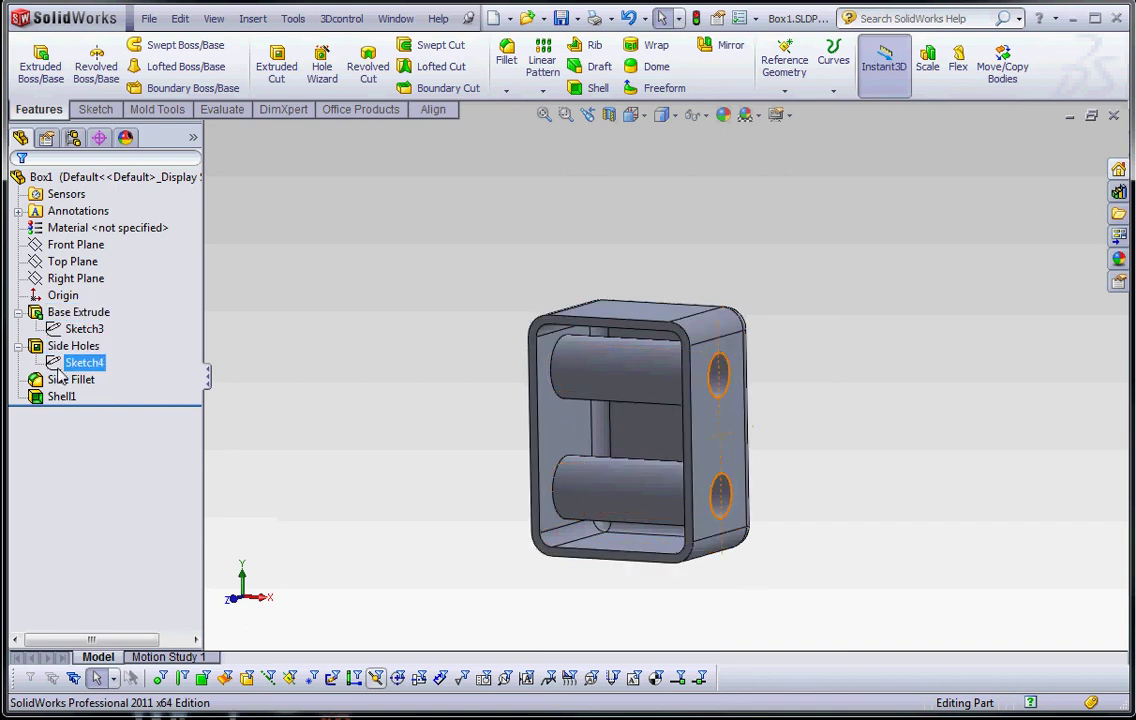
{"action": "left_click", "coordinate": [65, 380]}
{"action": "left_click", "coordinate": [284, 337]}
{"action": "left_click", "coordinate": [66, 312]}
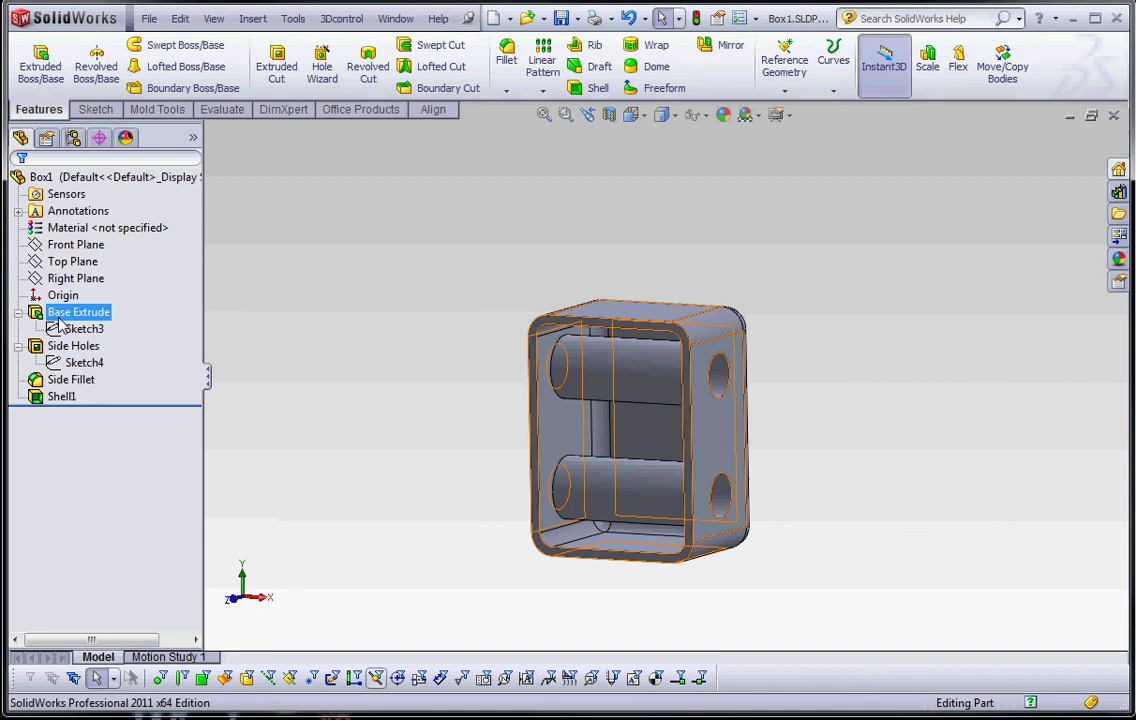
{"action": "left_click", "coordinate": [62, 346]}
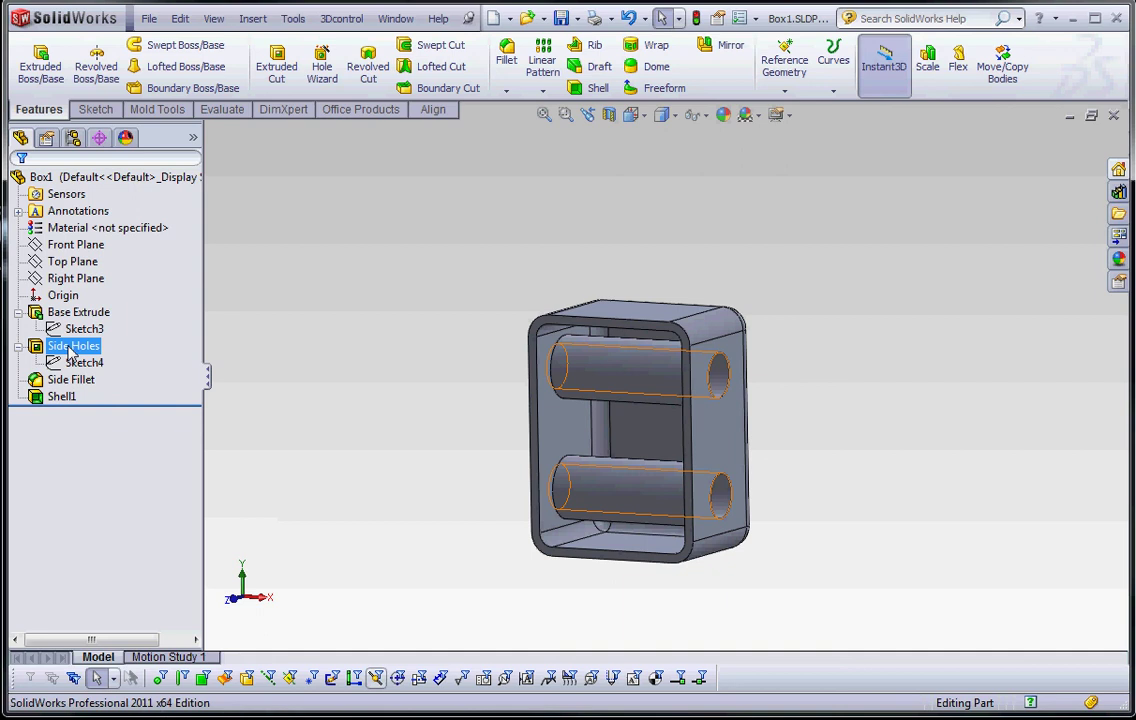
- Reorder the feature history so that Side Fillet comes directly after Base Extrude, before Side Holes
{"action": "left_click", "coordinate": [70, 380]}
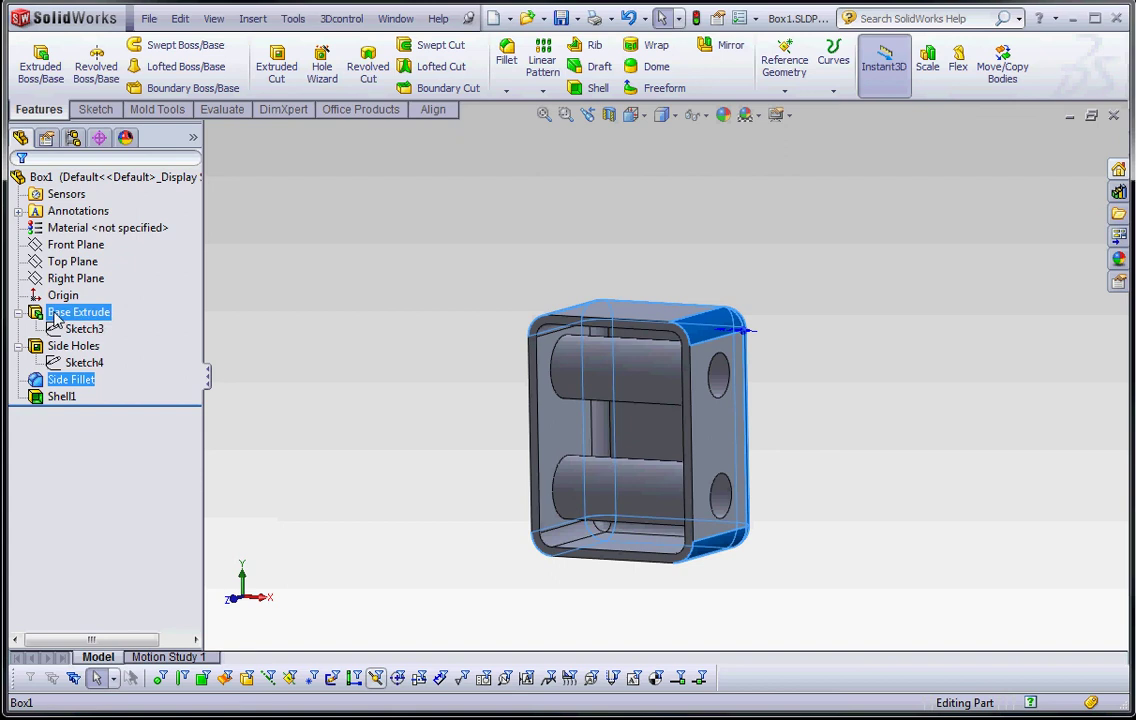
{"action": "left_click_drag", "start_coordinate": [55, 318], "coordinate": [78, 326]}
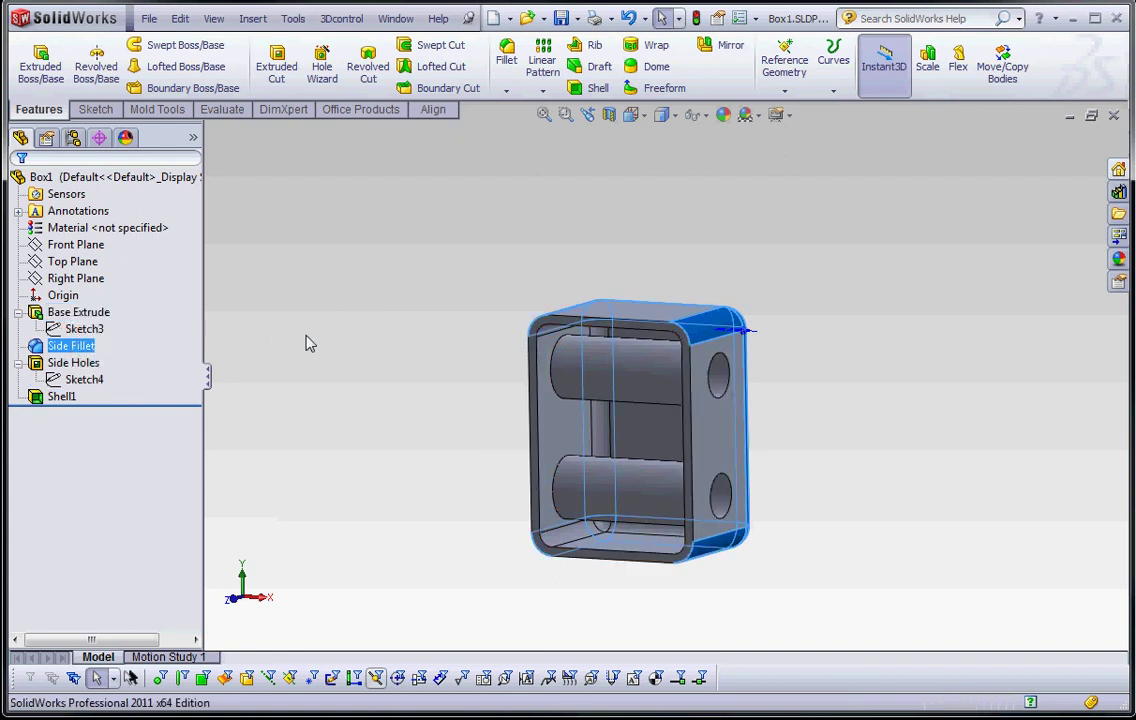
{"action": "mouse_move", "coordinate": [439, 380]}
{"action": "middle_mouse_down"}
{"action": "mouse_move", "coordinate": [325, 411]}
{"action": "mouse_move", "coordinate": [385, 380]}
{"action": "mouse_move", "coordinate": [460, 380]}
{"action": "middle_mouse_up"}
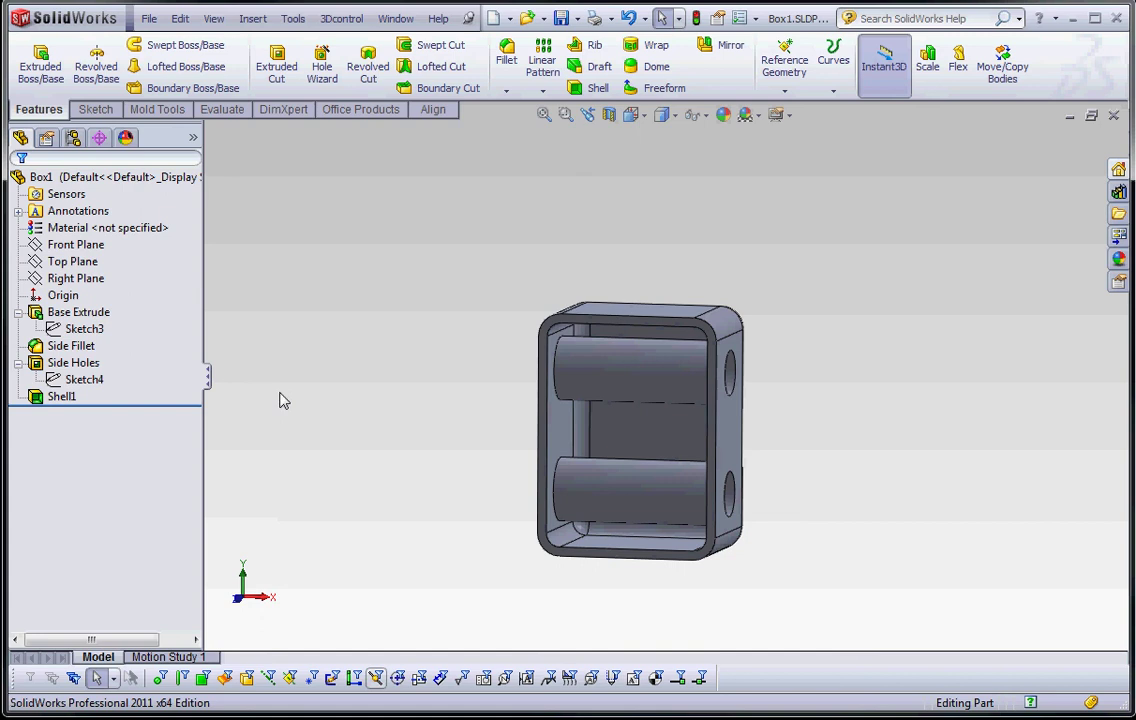
- Review the build sequence by rolling the part back to just after Side Fillet and forward through Side Holes and Shell1
{"action": "left_click_drag", "start_coordinate": [135, 408], "coordinate": [140, 358]}
{"action": "mouse_move", "coordinate": [308, 369]}
{"action": "middle_mouse_down"}
{"action": "mouse_move", "coordinate": [135, 426]}
{"action": "mouse_move", "coordinate": [280, 380]}
{"action": "mouse_move", "coordinate": [314, 396]}
{"action": "mouse_move", "coordinate": [289, 403]}
{"action": "middle_mouse_up"}
{"action": "left_click", "coordinate": [84, 332]}
{"action": "left_click", "coordinate": [138, 363]}
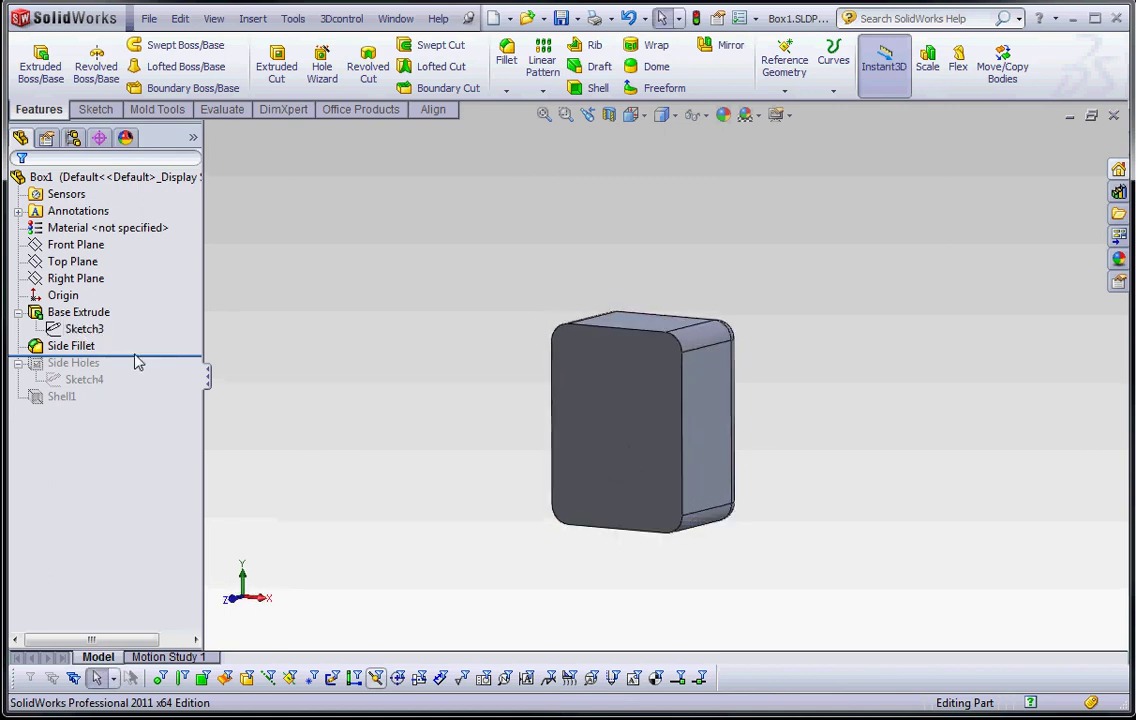
{"action": "left_click_drag", "start_coordinate": [137, 364], "coordinate": [129, 388]}
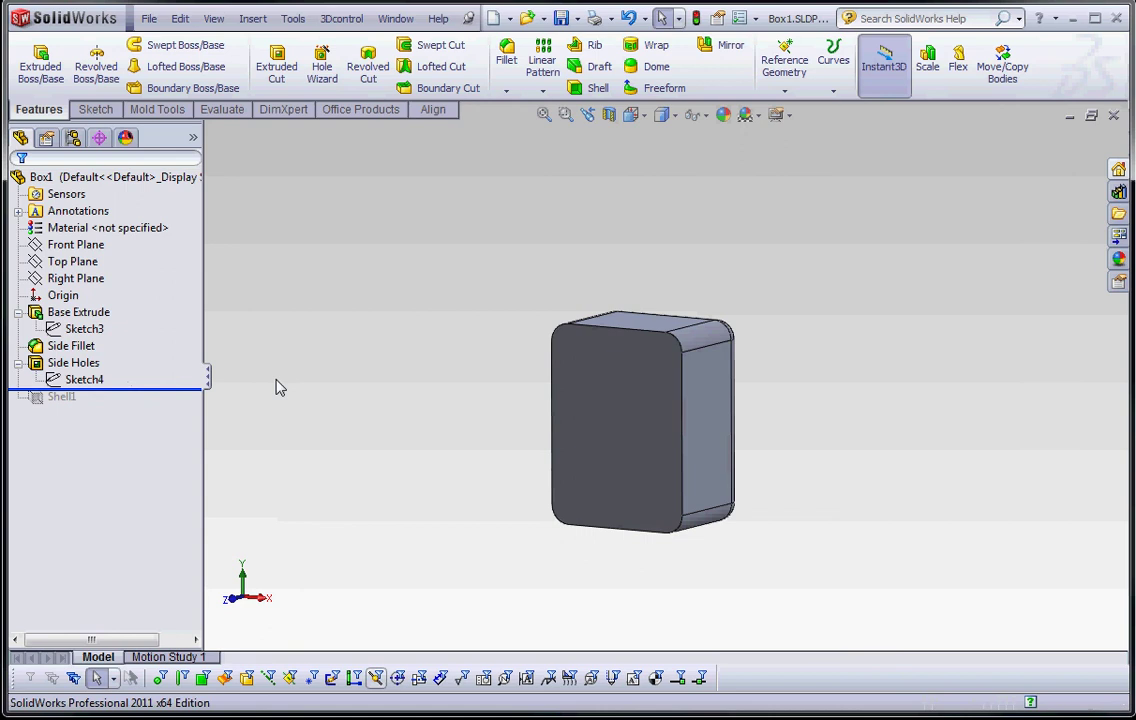
{"action": "middle_click_drag", "start_coordinate": [346, 387], "coordinate": [325, 375]}
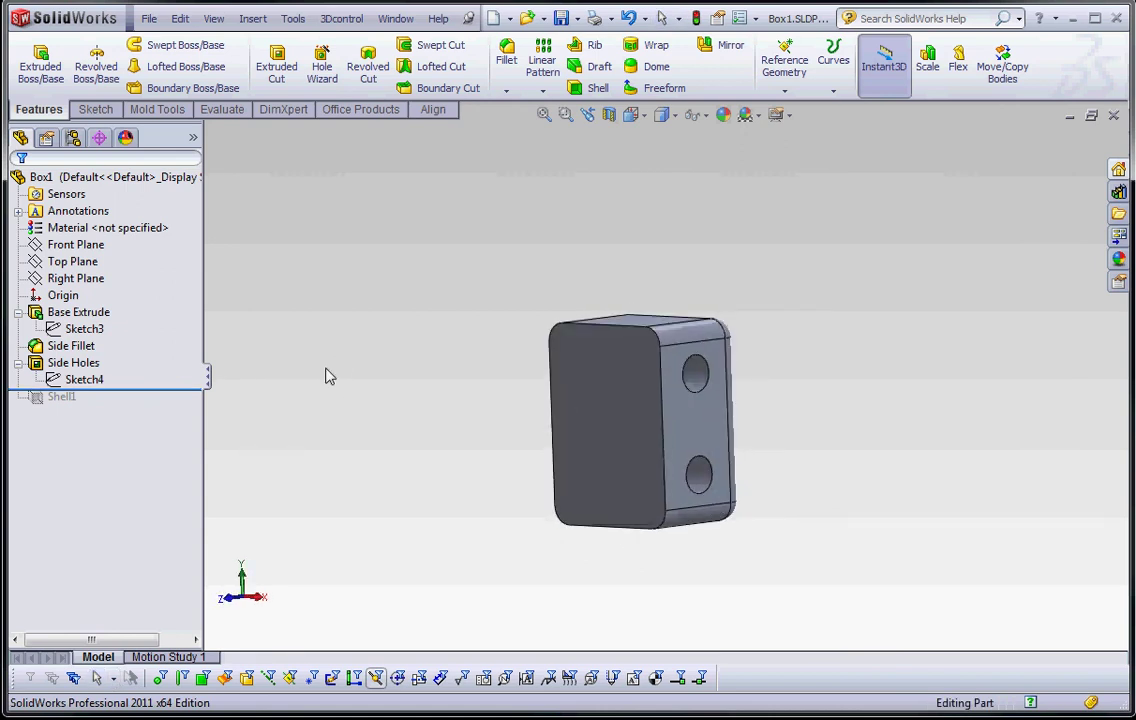
{"action": "mouse_move", "coordinate": [157, 392]}
{"action": "left_mouse_down"}
{"action": "mouse_move", "coordinate": [168, 400]}
{"action": "mouse_move", "coordinate": [157, 393]}
{"action": "left_mouse_up"}
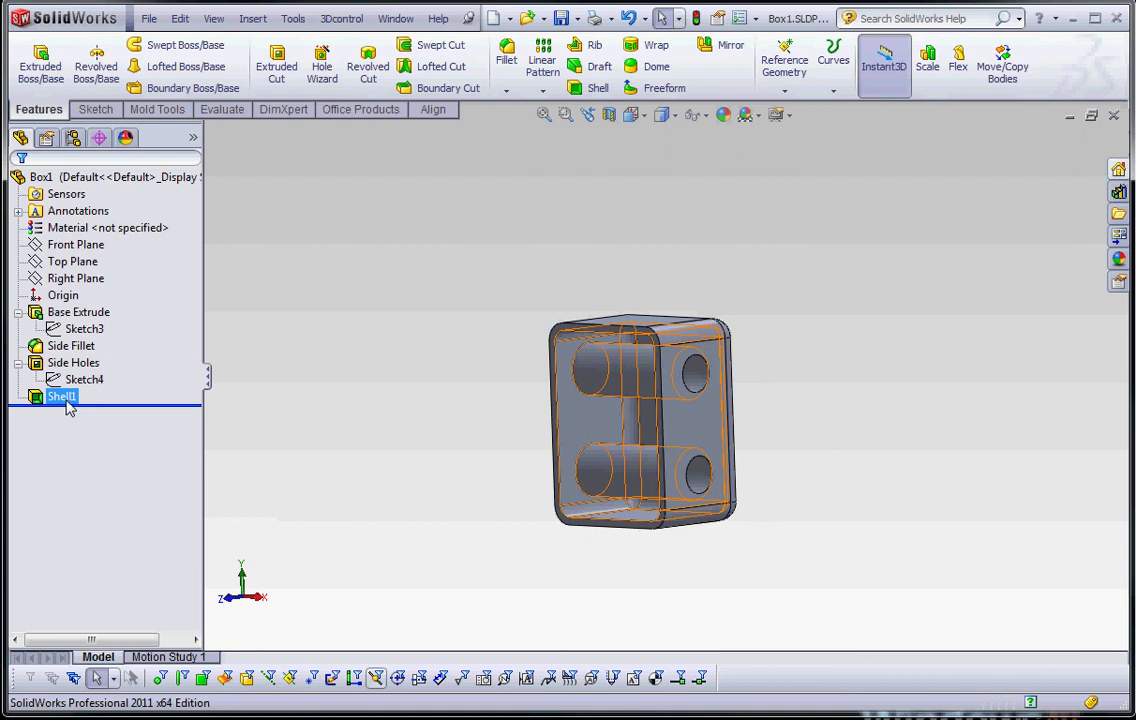
- Reorder the feature history so that Shell1 comes directly after Side Fillet, before Side Holes
{"action": "left_click", "coordinate": [62, 398]}
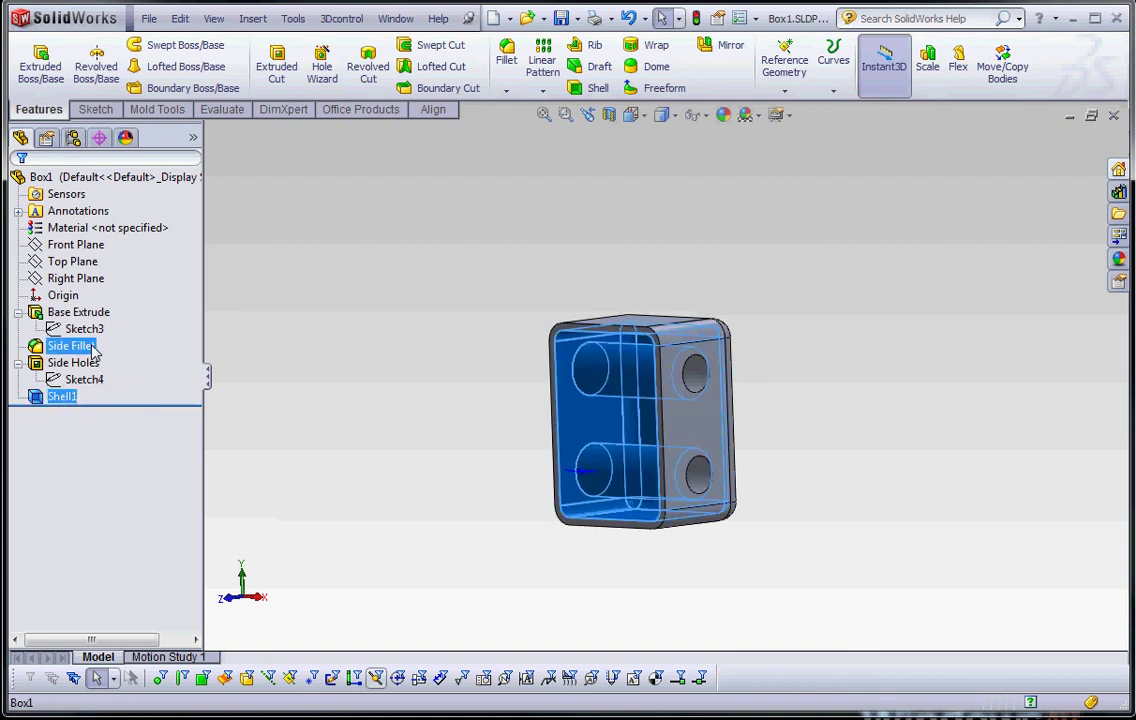
{"action": "left_click_drag", "start_coordinate": [92, 346], "coordinate": [92, 346]}
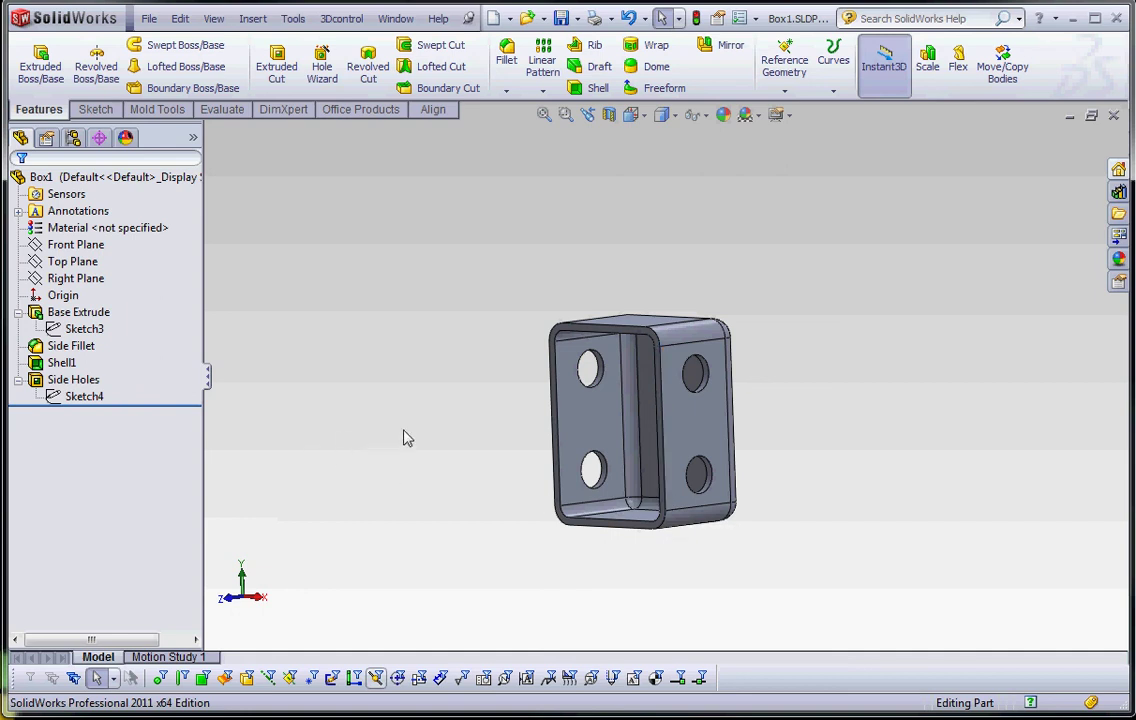
{"action": "middle_click_drag", "start_coordinate": [481, 458], "coordinate": [500, 474]}
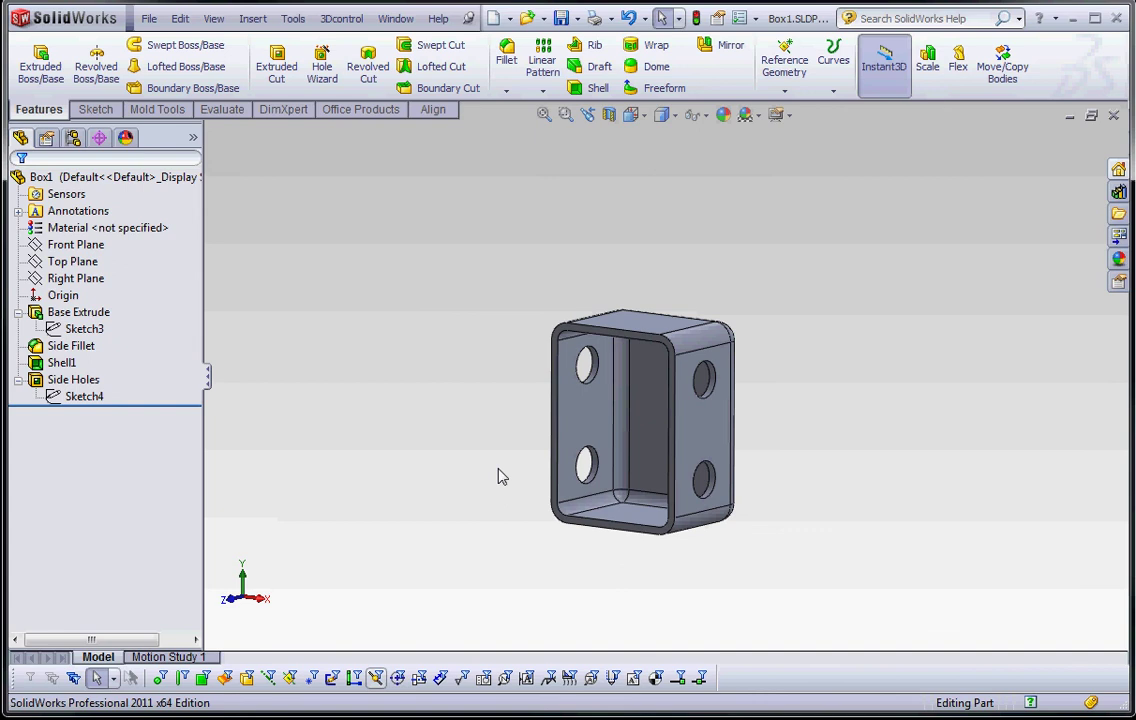
{"action": "mouse_move", "coordinate": [489, 492]}
{"action": "middle_mouse_down"}
{"action": "mouse_move", "coordinate": [464, 500]}
{"action": "mouse_move", "coordinate": [466, 477]}
{"action": "mouse_move", "coordinate": [565, 456]}
{"action": "mouse_move", "coordinate": [620, 462]}
{"action": "mouse_move", "coordinate": [515, 446]}
{"action": "mouse_move", "coordinate": [485, 487]}
{"action": "middle_mouse_up"}
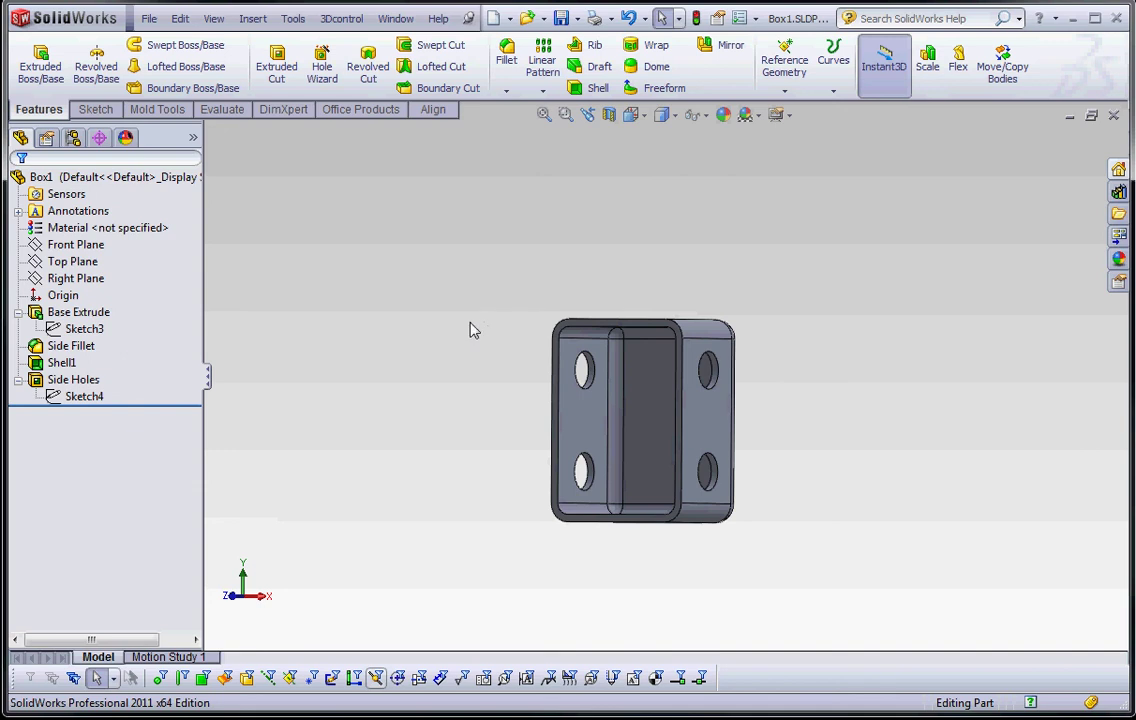
- Set the wall thickness of Shell1 to 0.5 in and rebuild the part
{"action": "middle_click_drag", "start_coordinate": [473, 330], "coordinate": [266, 413]}
{"action": "left_click", "coordinate": [60, 363]}
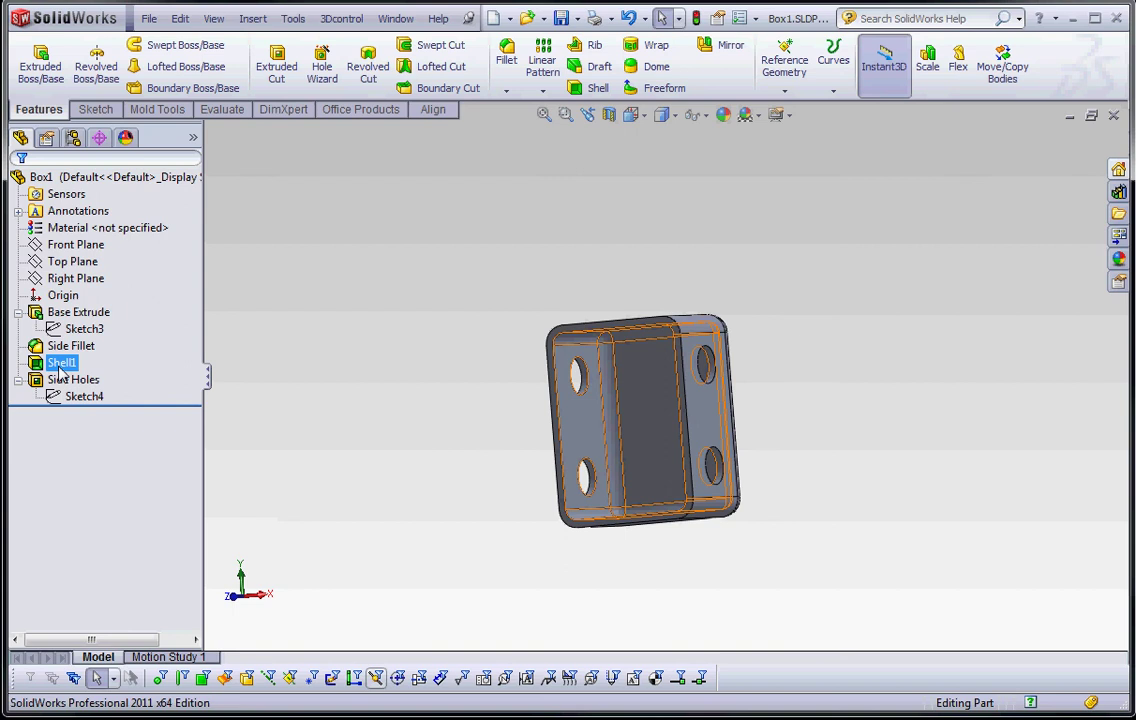
{"action": "left_click", "coordinate": [589, 420]}
{"action": "double_click", "coordinate": [588, 509]}
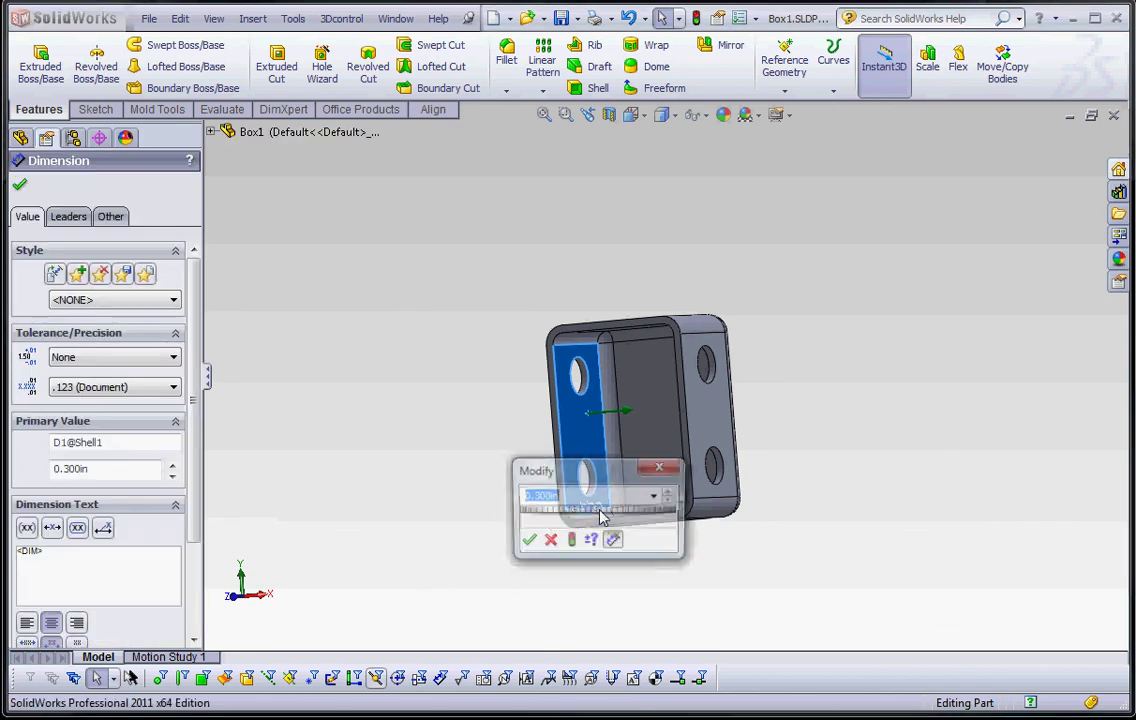
{"action": "type", "text": ".5"}
{"action": "key", "text": "Return"}
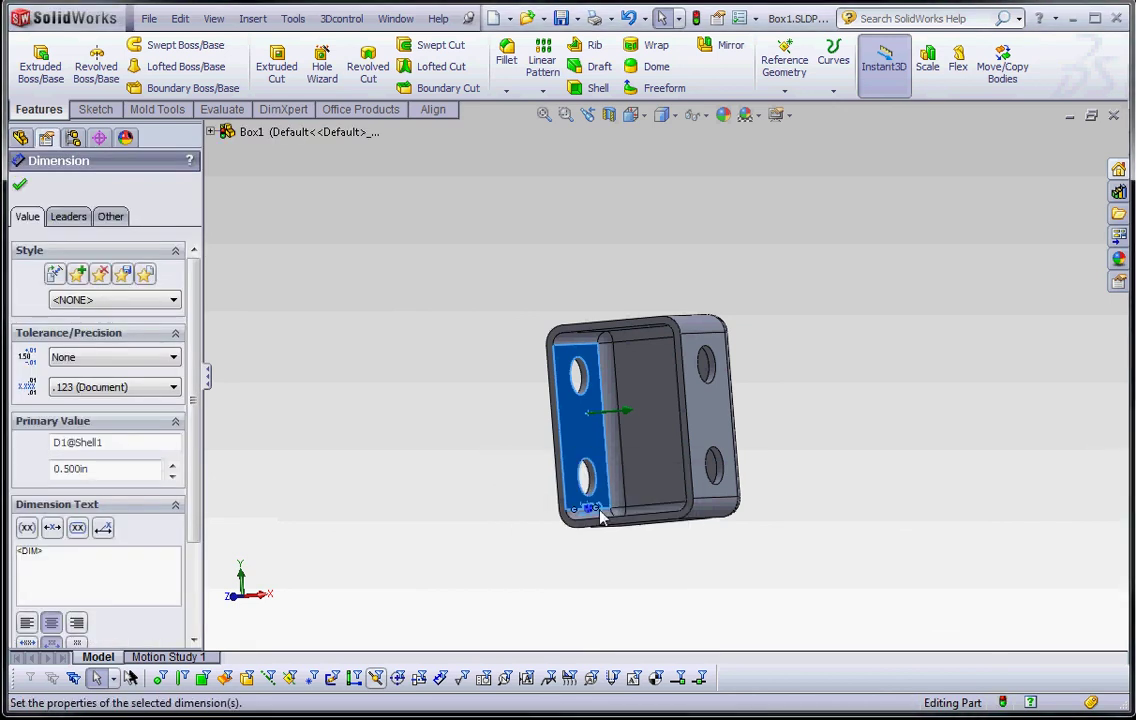
{"action": "left_click", "coordinate": [696, 18]}
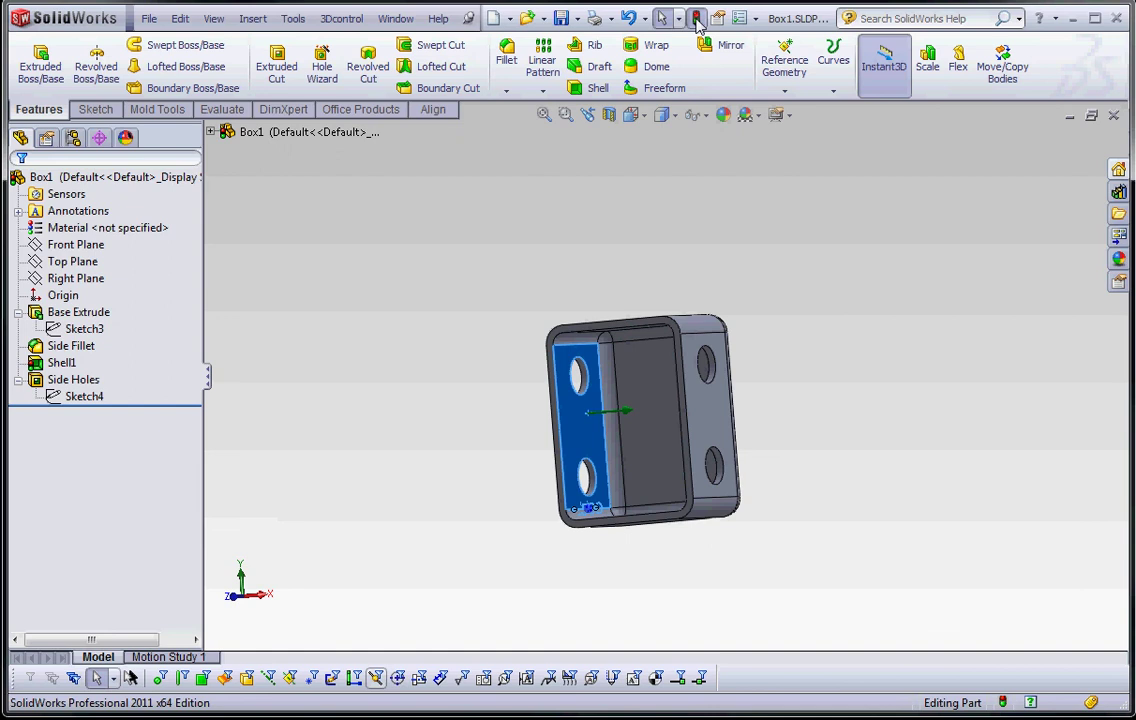